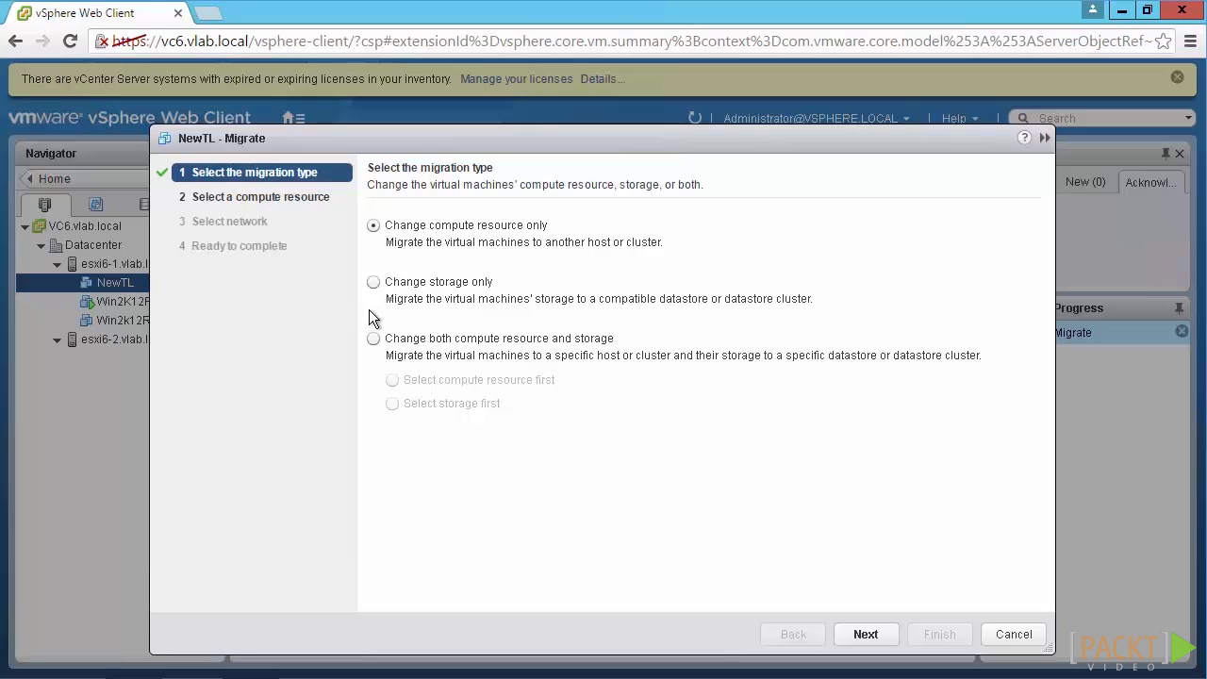
# - Set the NewTL migration to change both compute resource and storage, with host esxi6-2.vlab.local as the destination
pyautogui.click(385, 342)
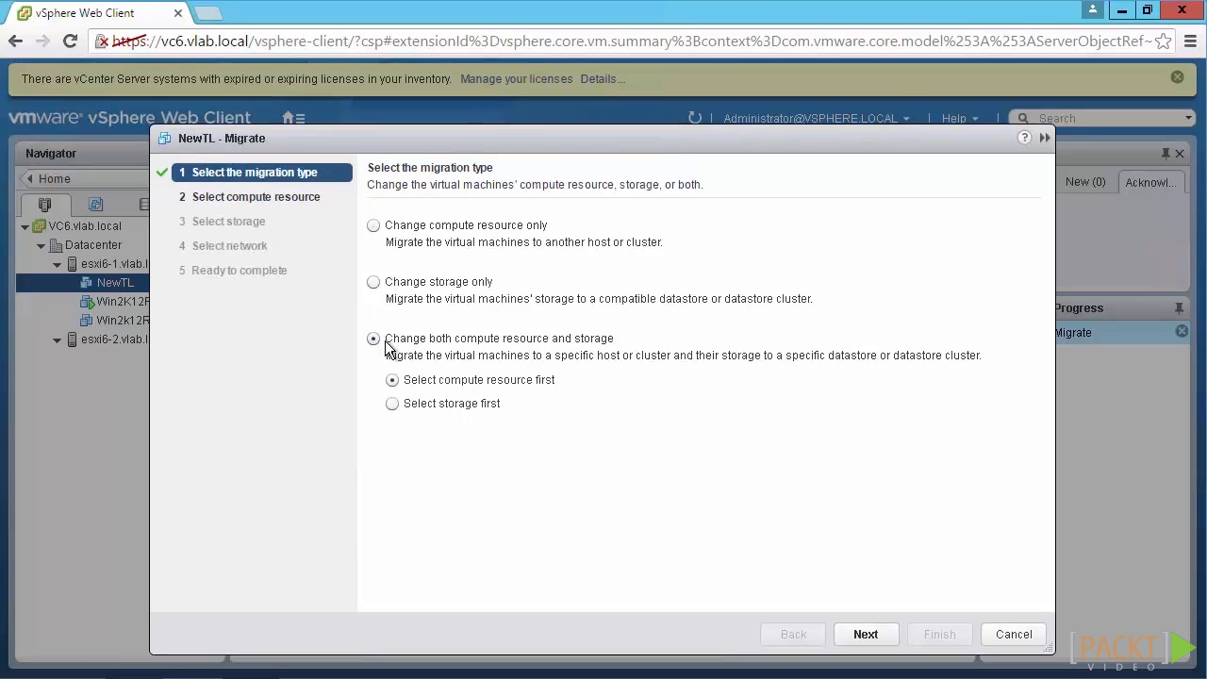
pyautogui.click(867, 636)
pyautogui.click(398, 283)
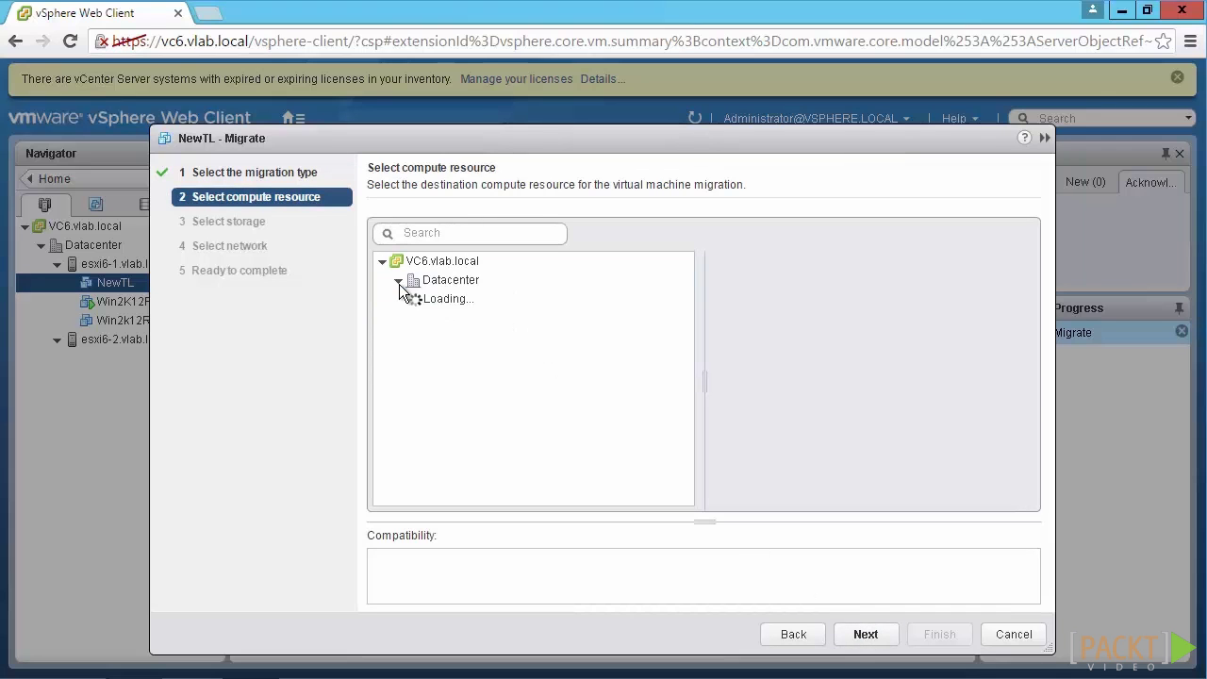
pyautogui.click(416, 319)
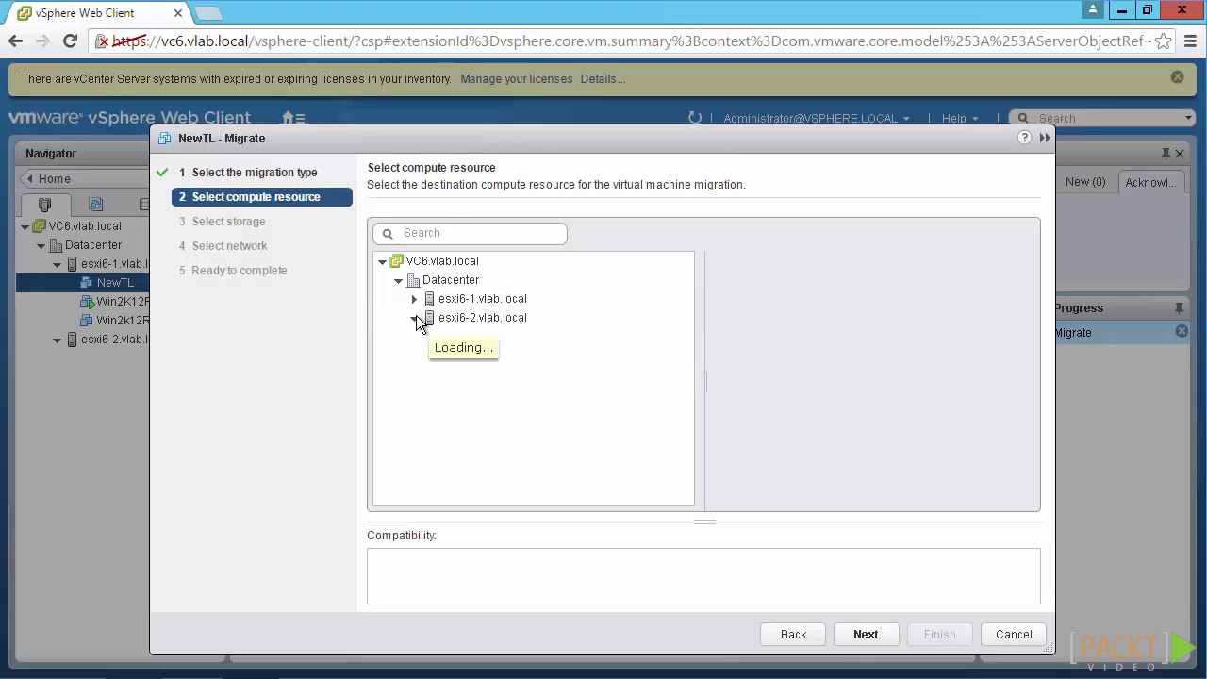
pyautogui.click(453, 318)
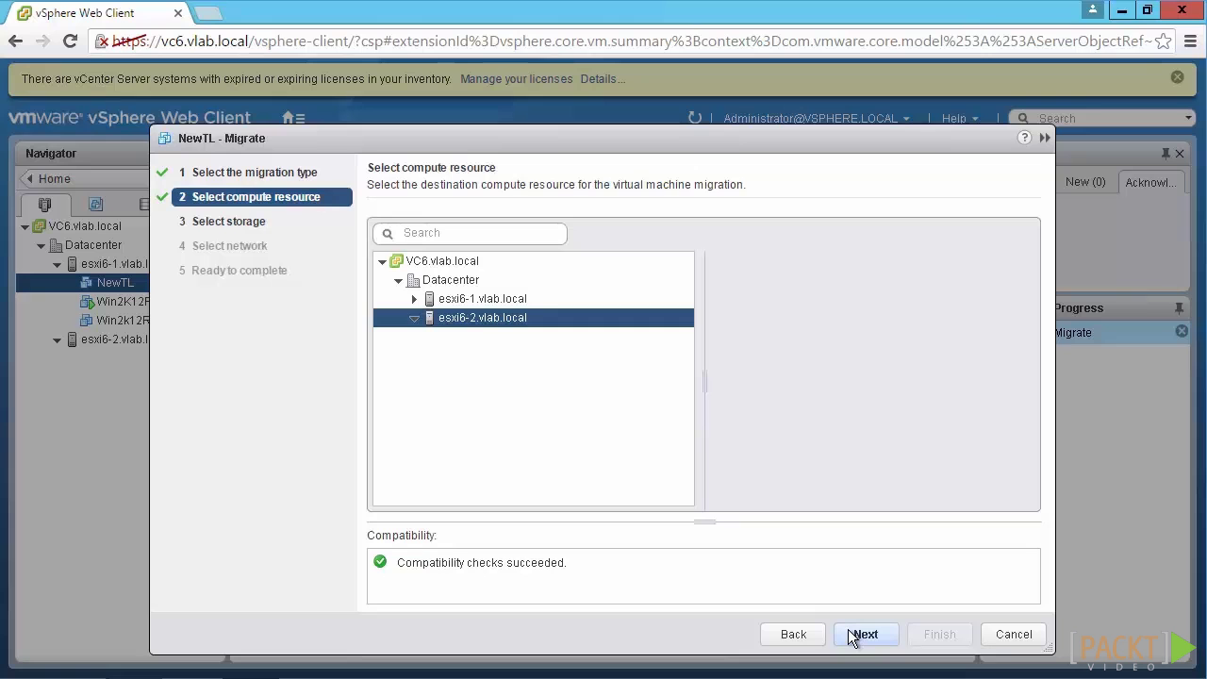
pyautogui.click(851, 638)
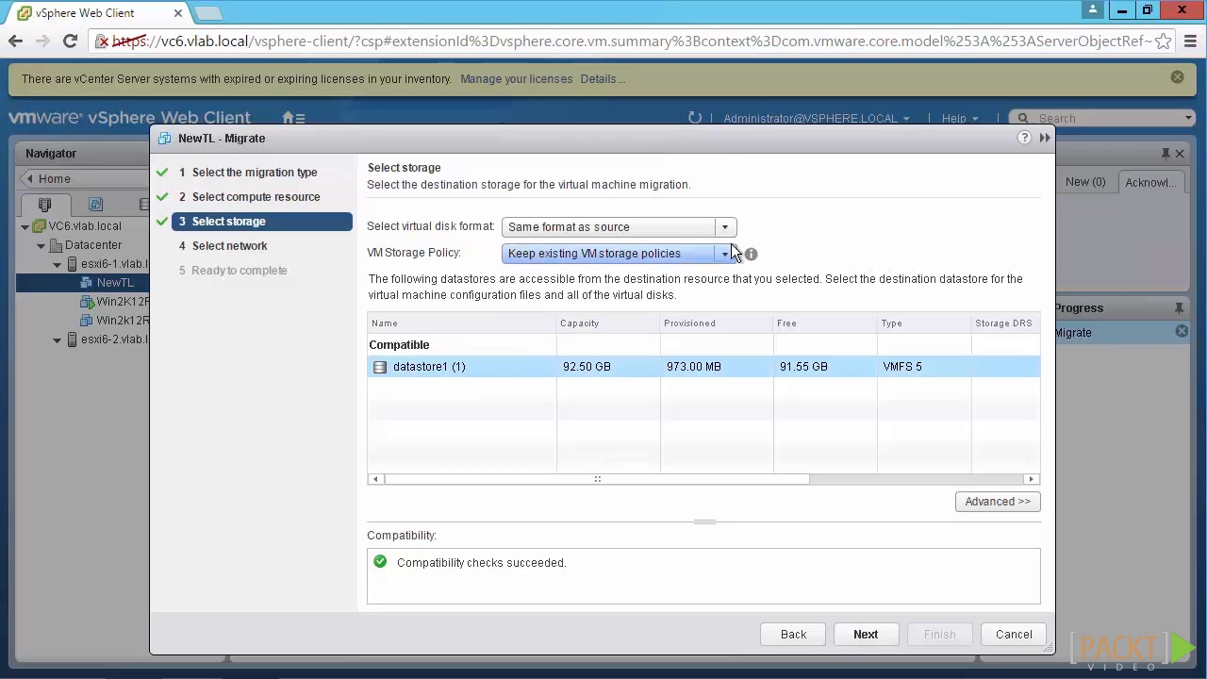
# - Set the virtual disk format to Thin Provision and start the NewTL migration with the preselected datastore and VM Network
pyautogui.click(728, 227)
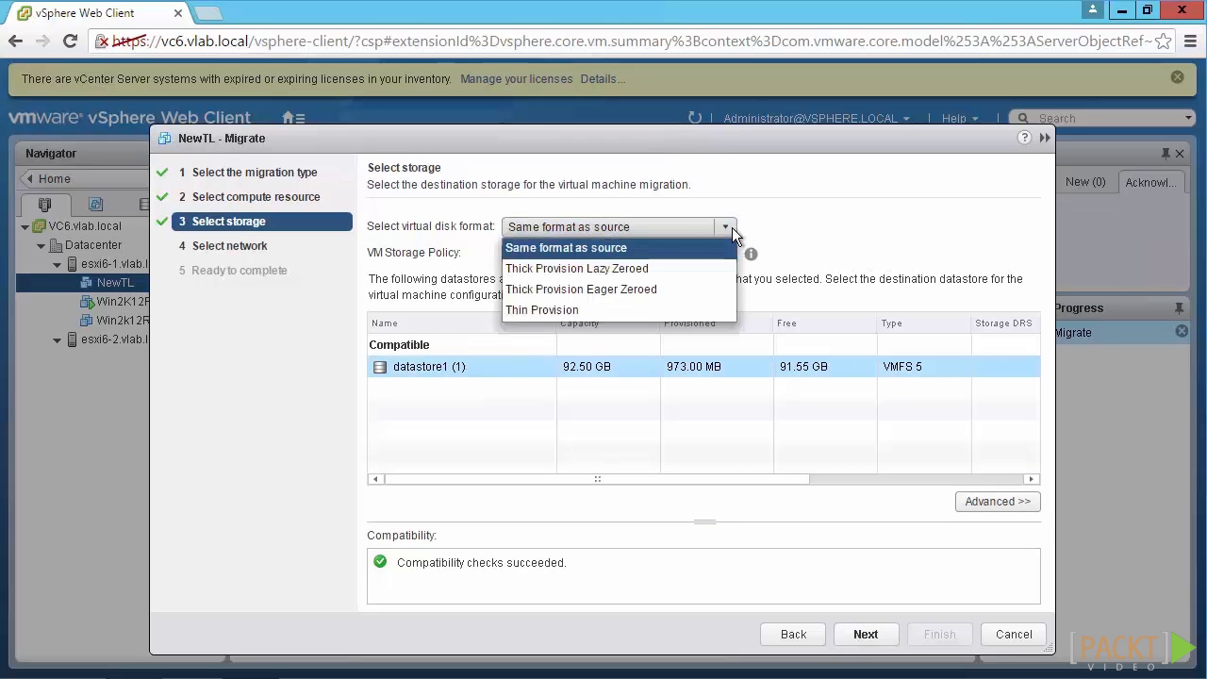
pyautogui.click(648, 312)
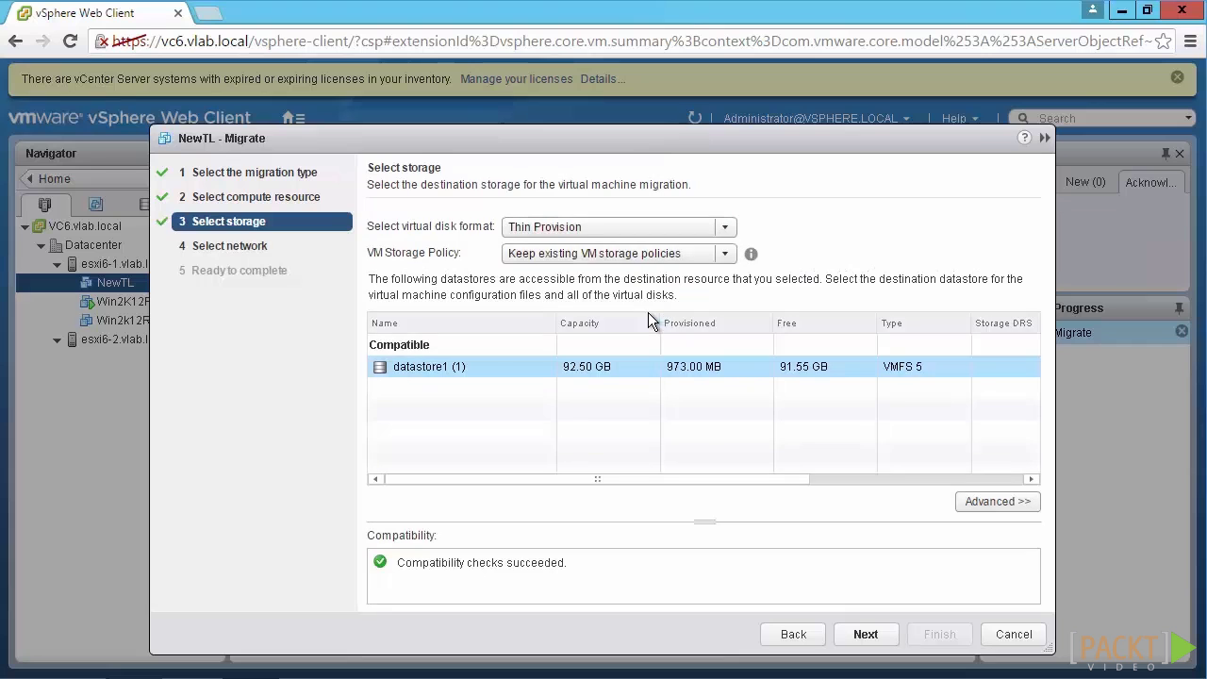
pyautogui.click(861, 632)
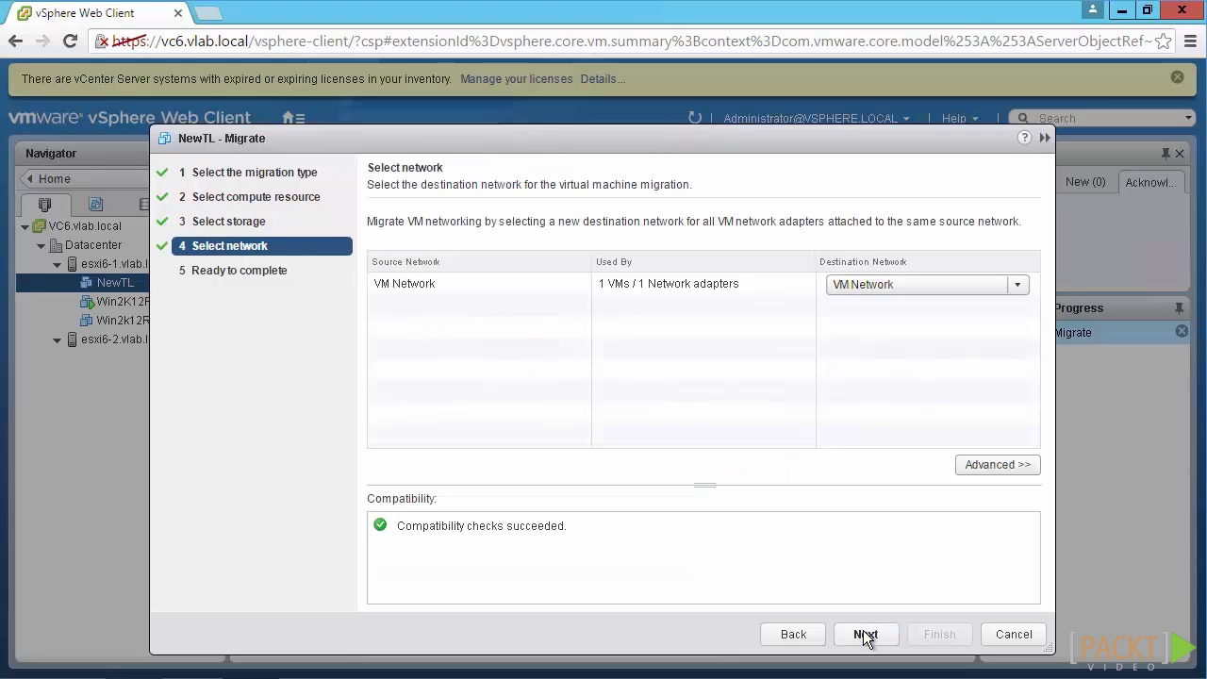
pyautogui.click(864, 635)
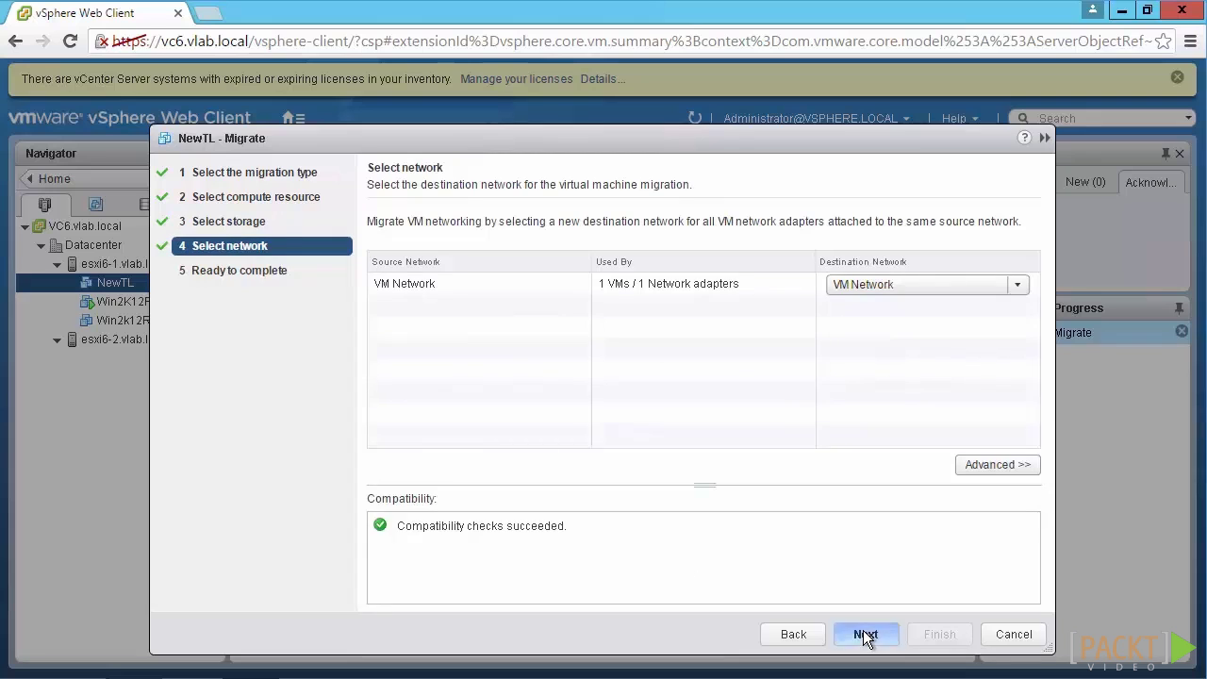
pyautogui.click(935, 635)
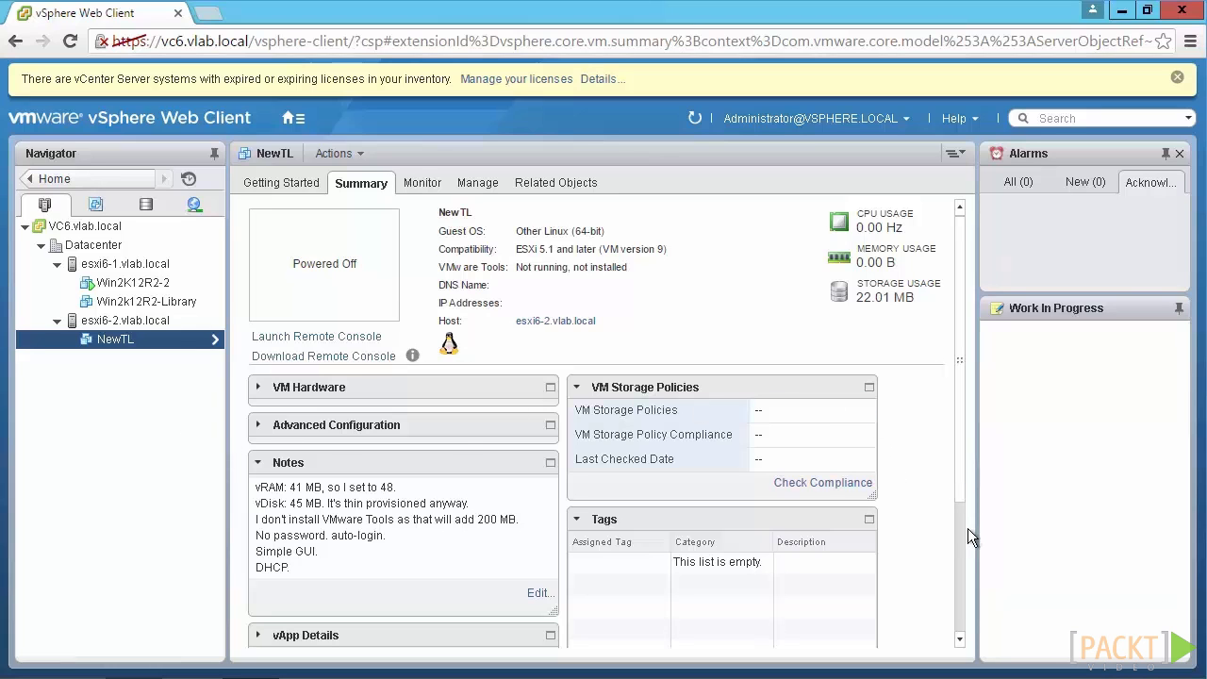
# - Open the migration wizard for the Win2K12R2-2 virtual machine and choose to change storage only
pyautogui.scroll(-3, 968, 534)
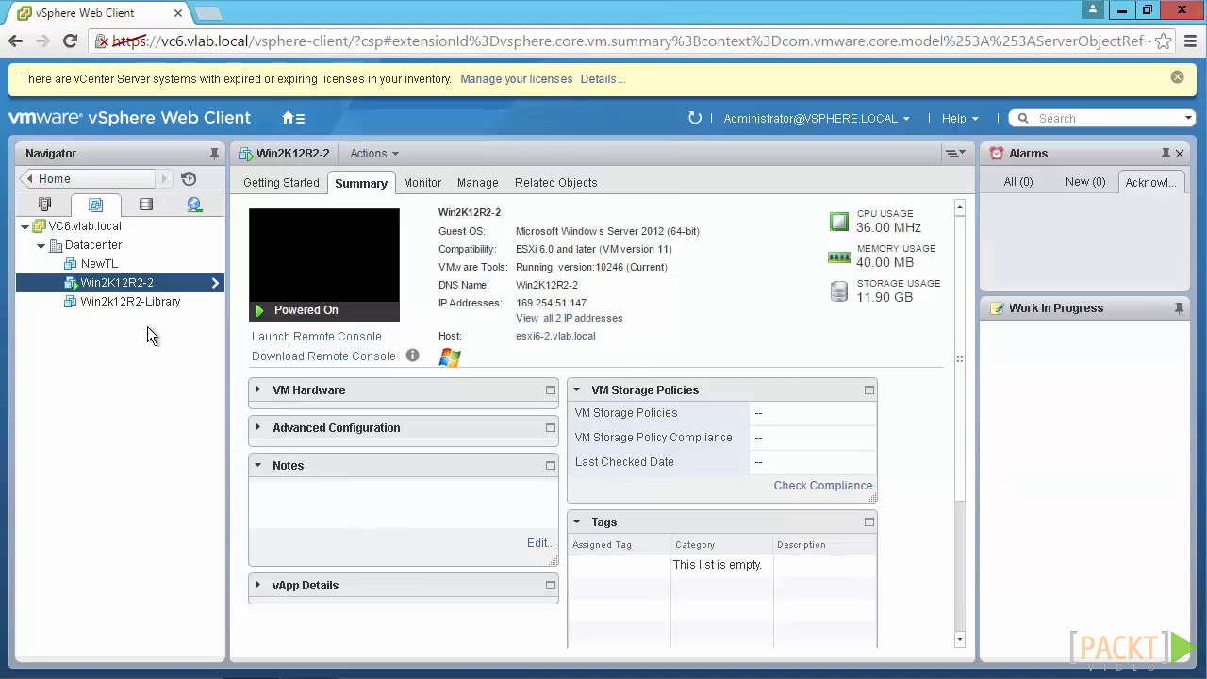
pyautogui.rightClick(139, 286)
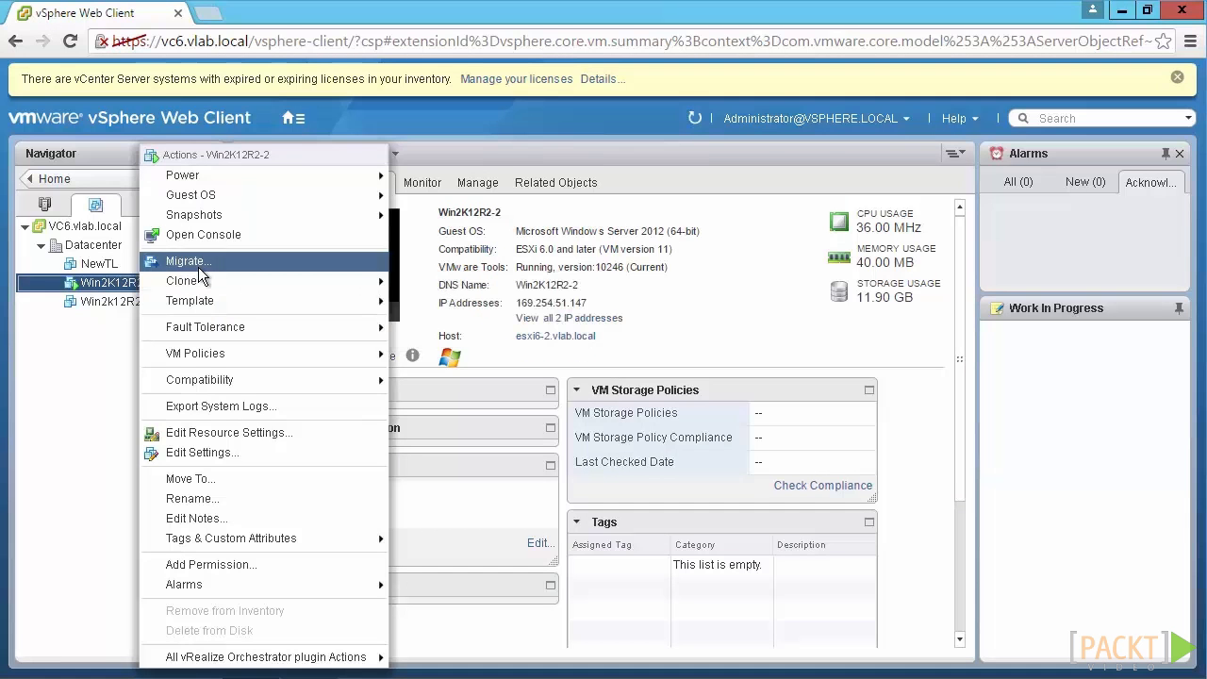
pyautogui.click(186, 262)
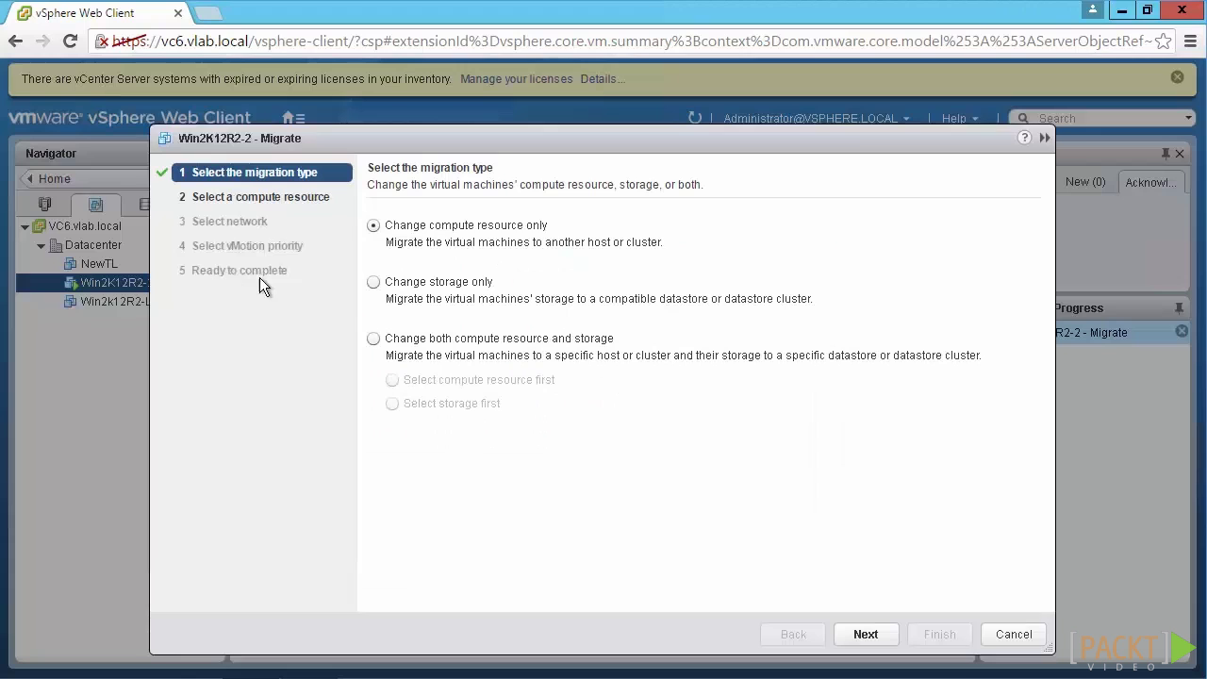
pyautogui.click(375, 283)
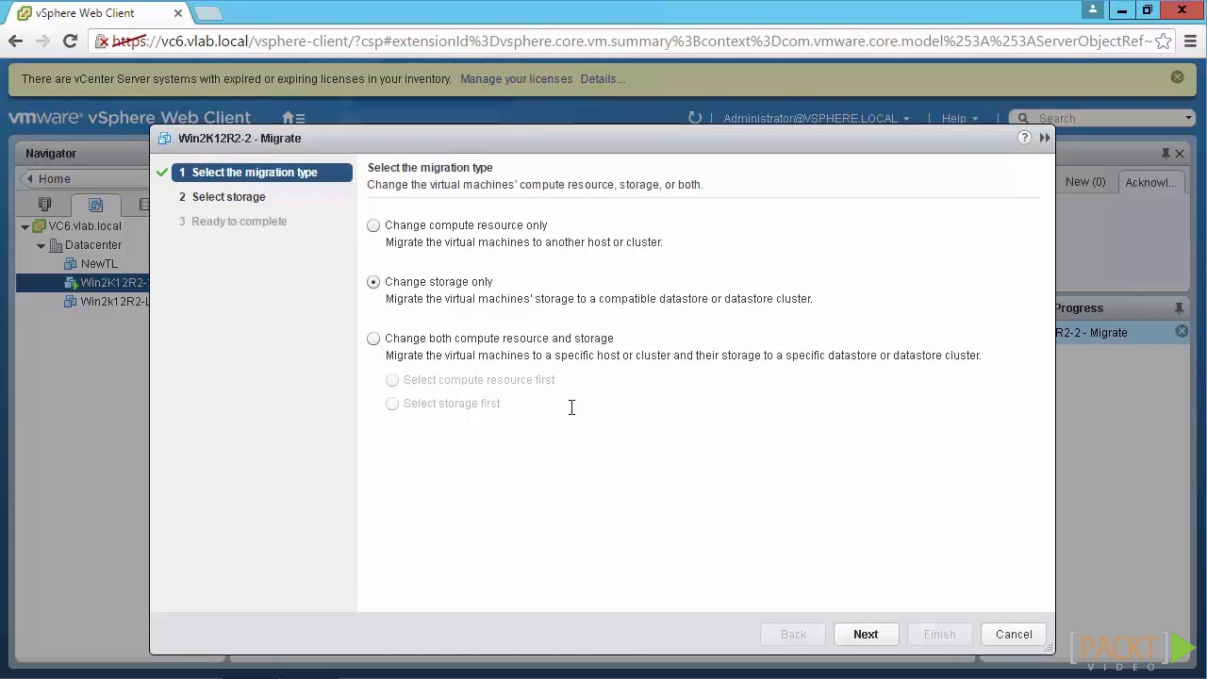
pyautogui.click(863, 643)
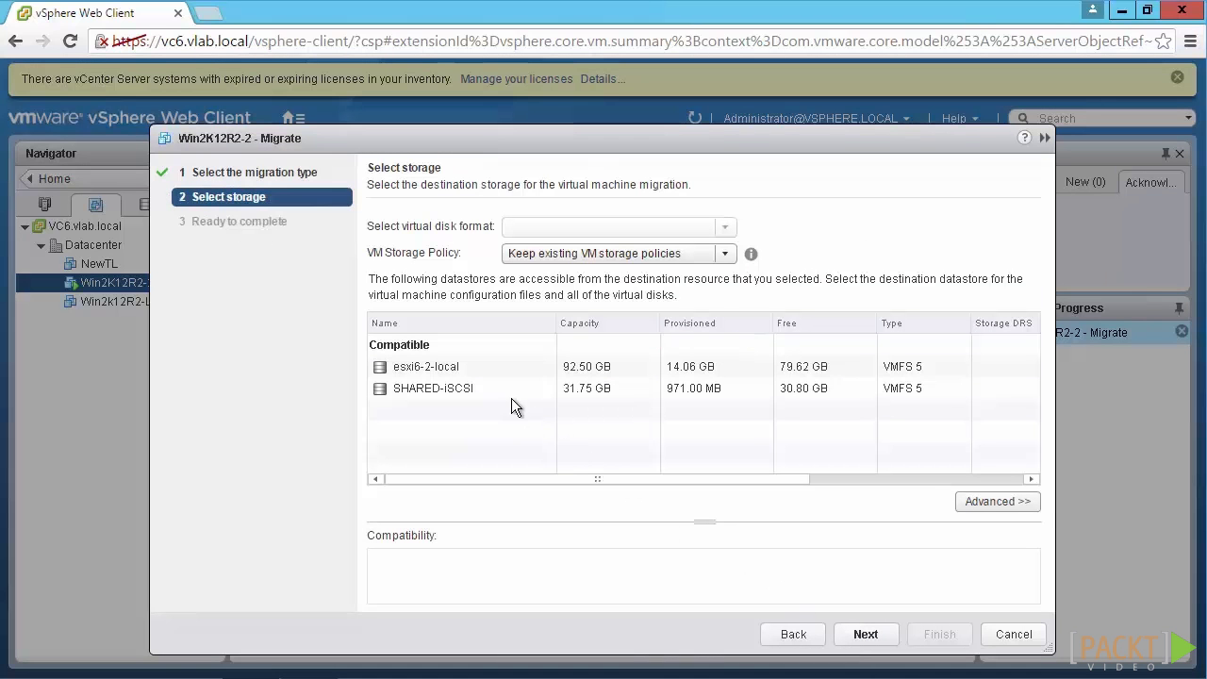
# - Choose the SHARED-iSCSI datastore with Thin Provision disk format and start the Win2K12R2-2 storage migration
pyautogui.click(492, 384)
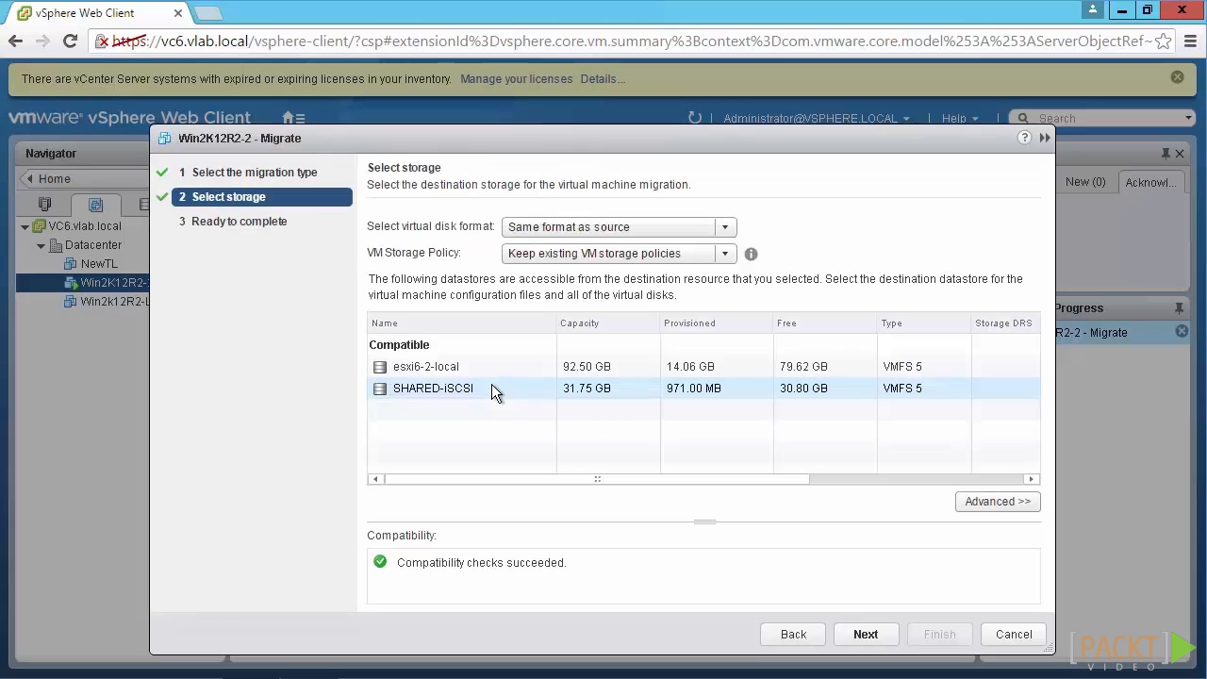
pyautogui.click(722, 230)
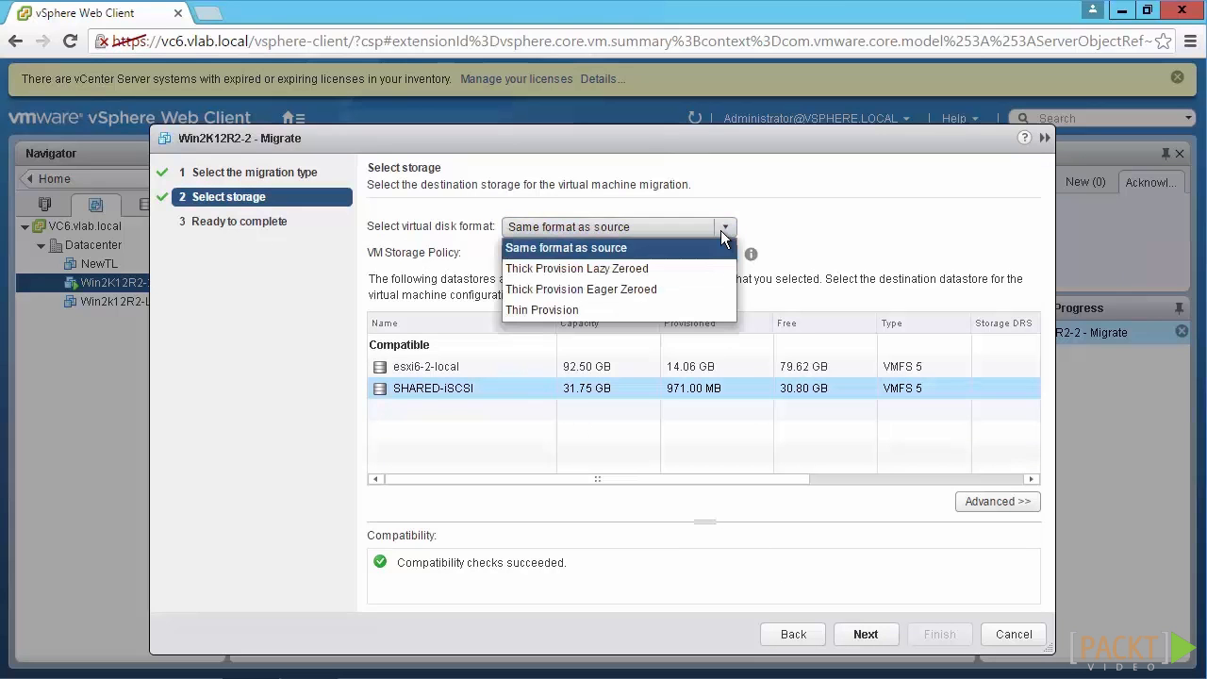
pyautogui.click(598, 310)
pyautogui.click(865, 636)
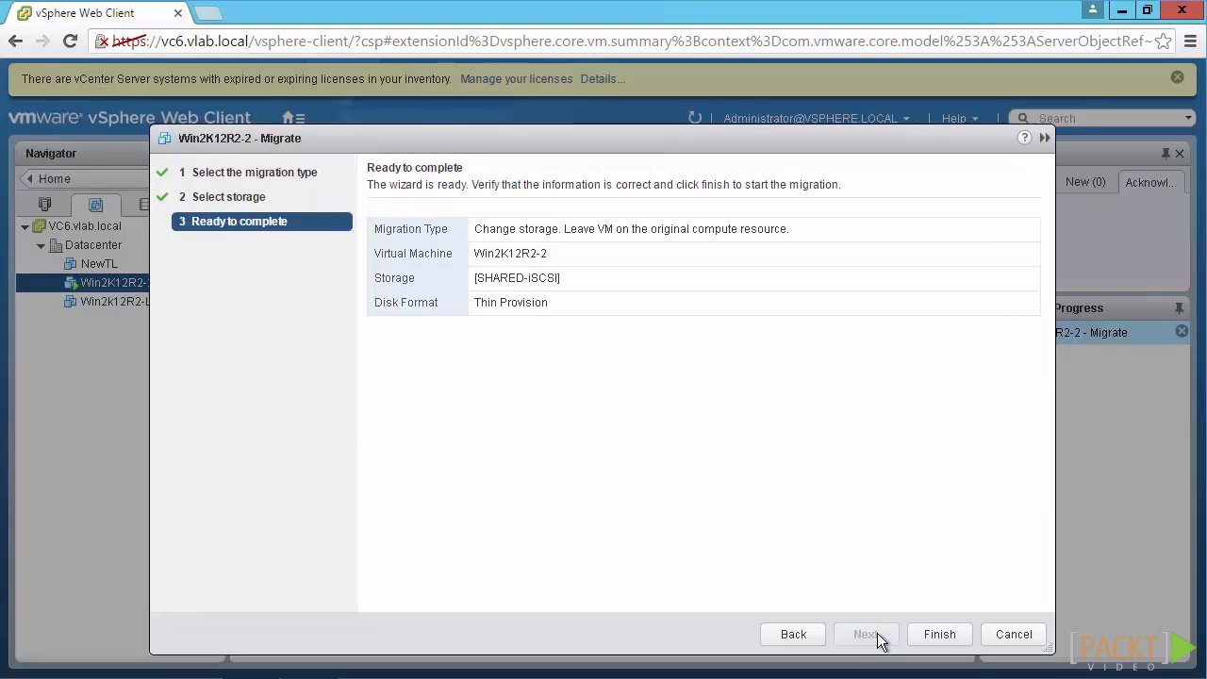
pyautogui.click(933, 636)
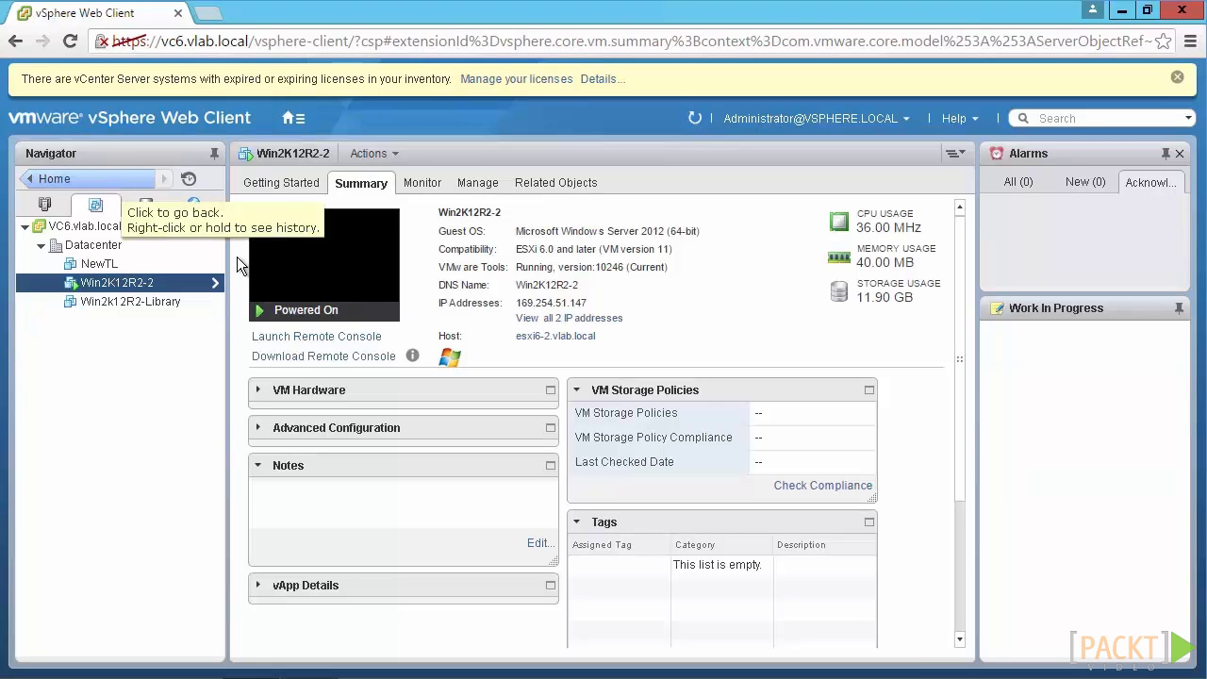
# - Launch VMware Remote Console for Win2K12R2-2, remembering the choice for such links, close the leftover blank page, and wake the guest's desktop
pyautogui.click(317, 337)
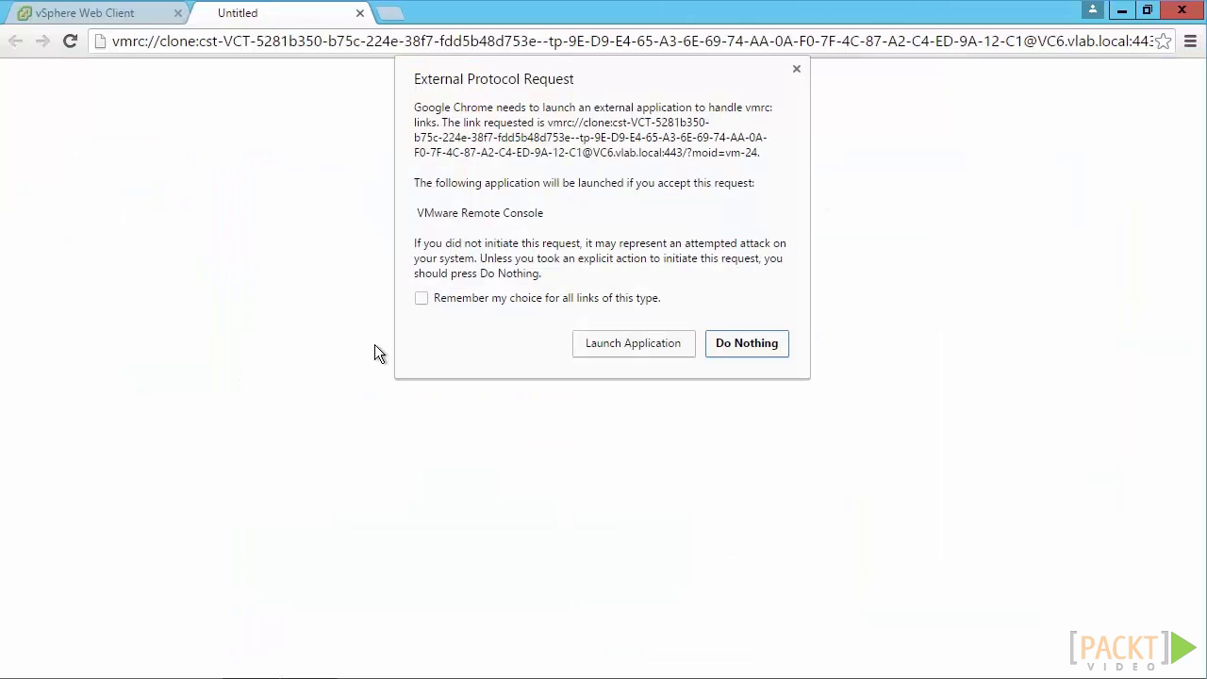
pyautogui.click(601, 298)
pyautogui.click(622, 343)
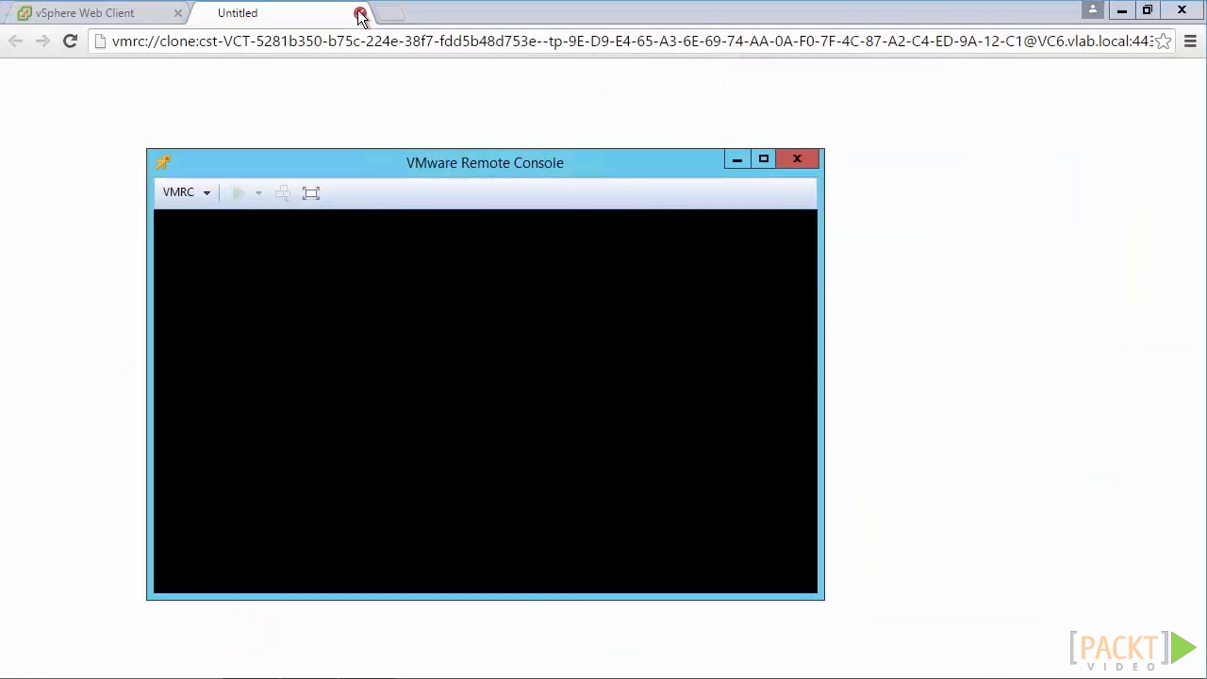
pyautogui.click(360, 13)
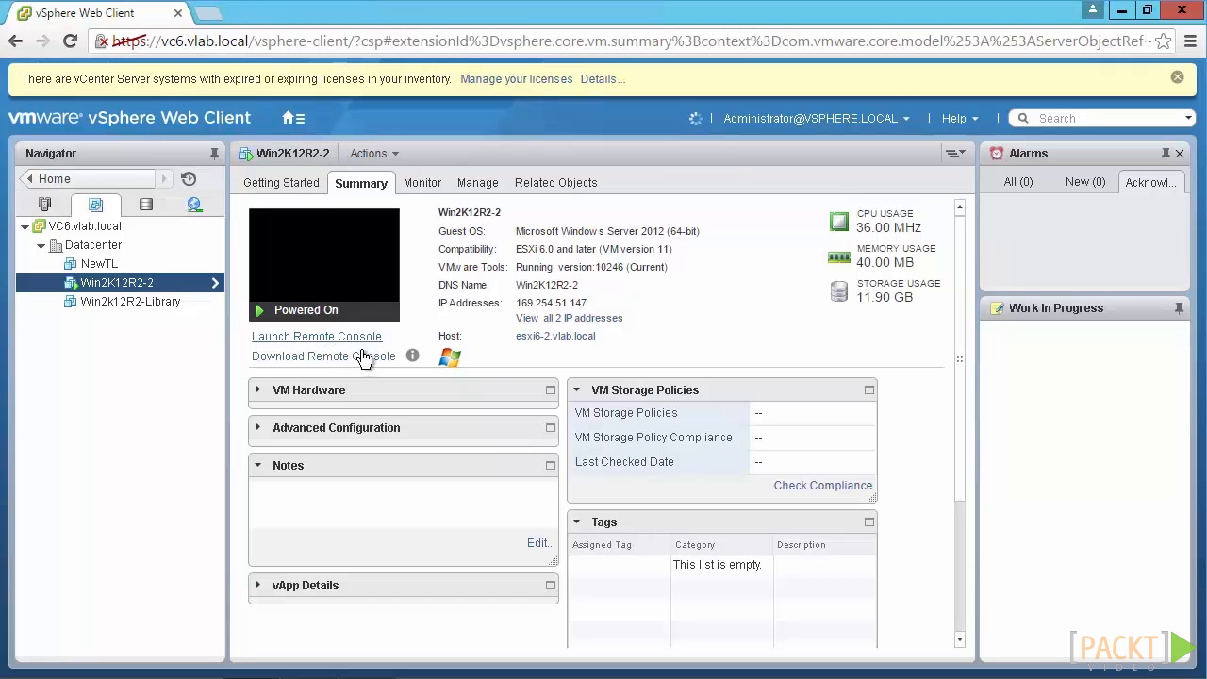
pyautogui.hotkey('alt', 'Tab')
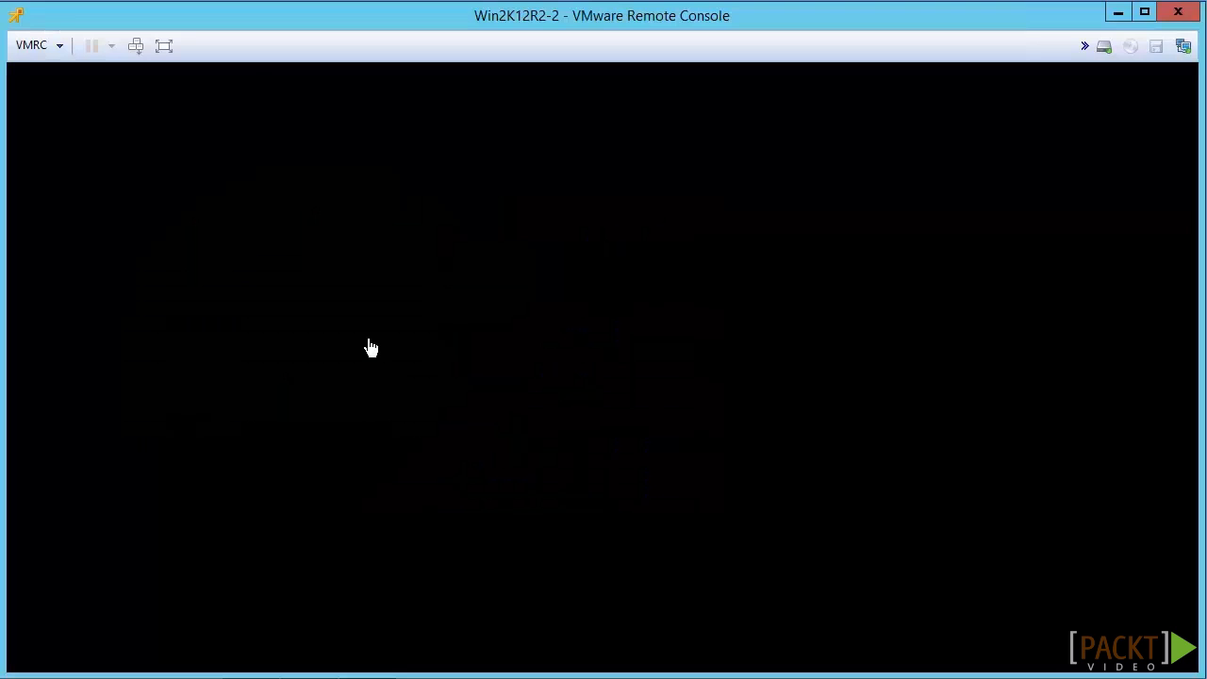
pyautogui.click(371, 349)
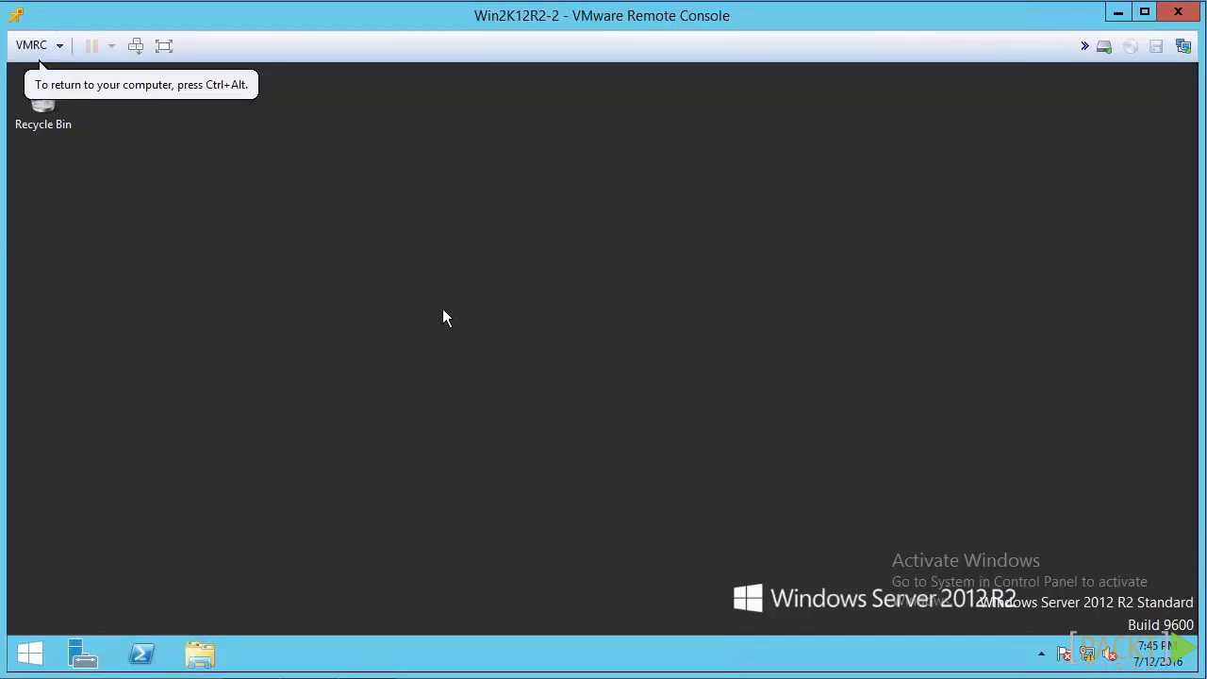
# - Minimize the remote console and show the Tasks list in vSphere Web Client
pyautogui.click(1117, 13)
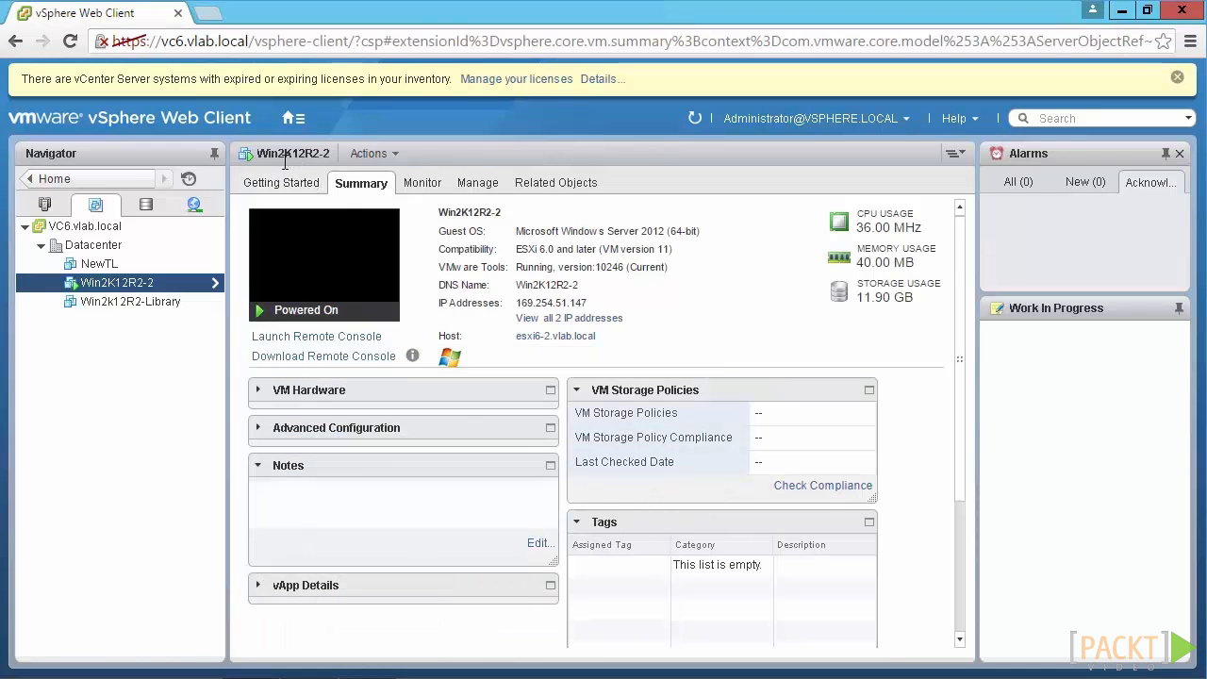
pyautogui.click(97, 177)
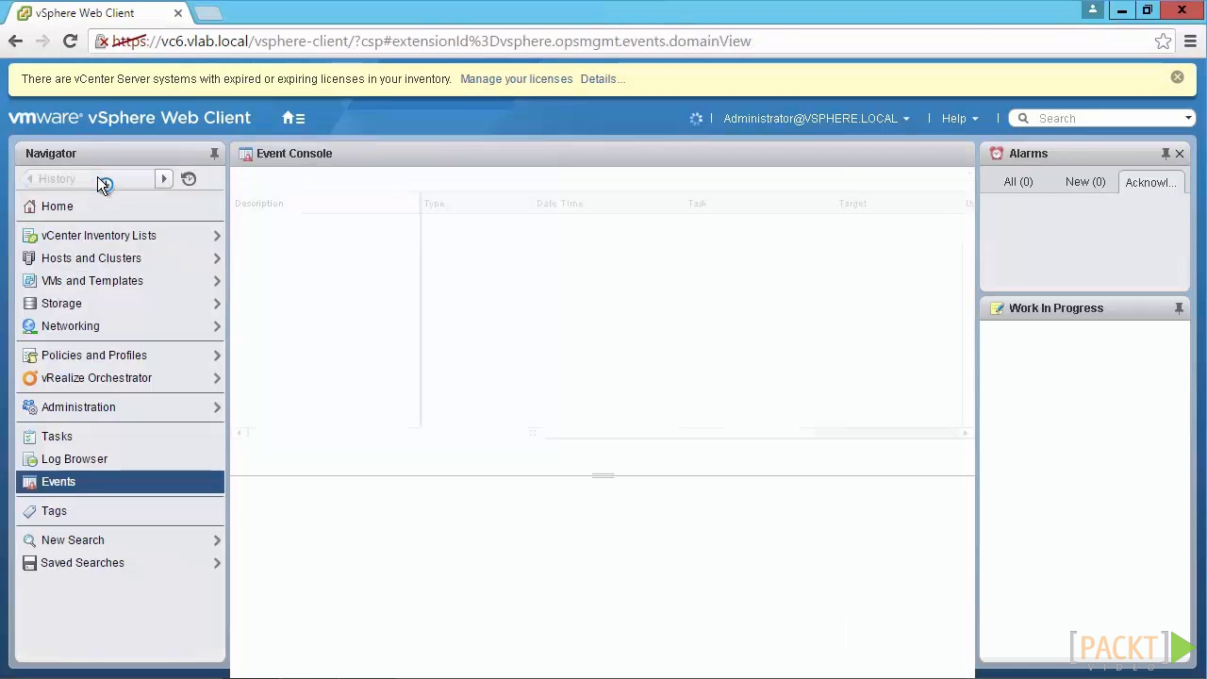
pyautogui.click(58, 435)
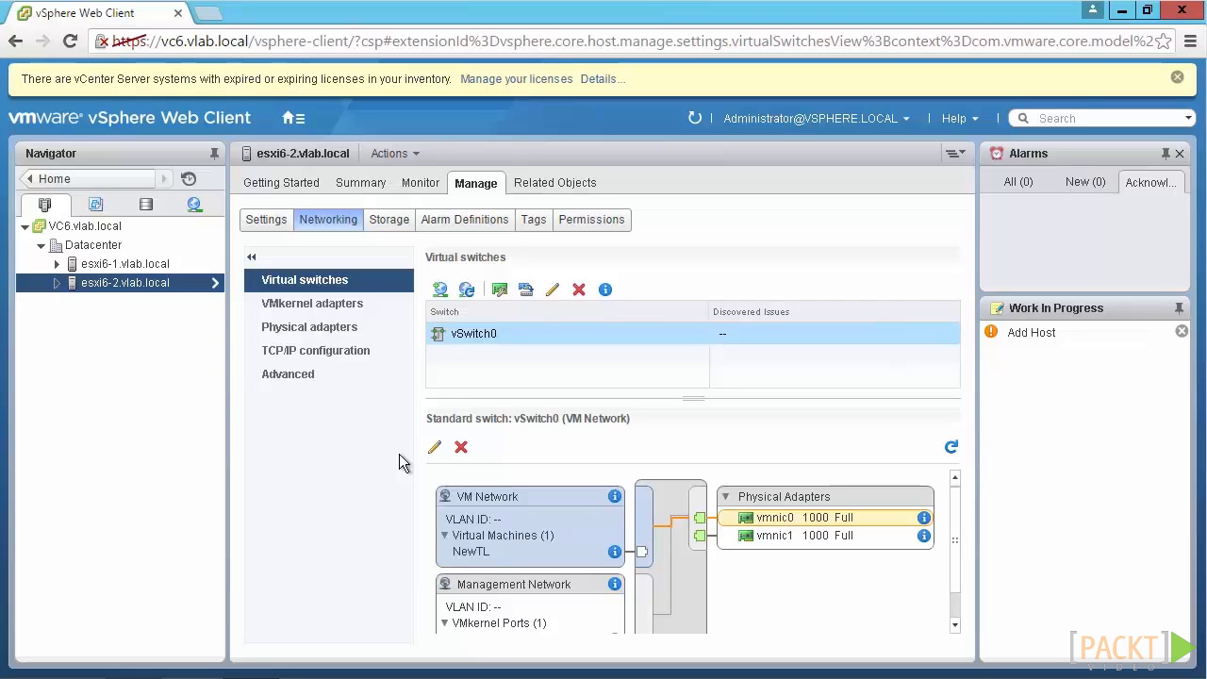
# - Start adding a VMkernel network adapter on host esxi6-2.vlab.local with a new standard switch as its target device
pyautogui.click(440, 289)
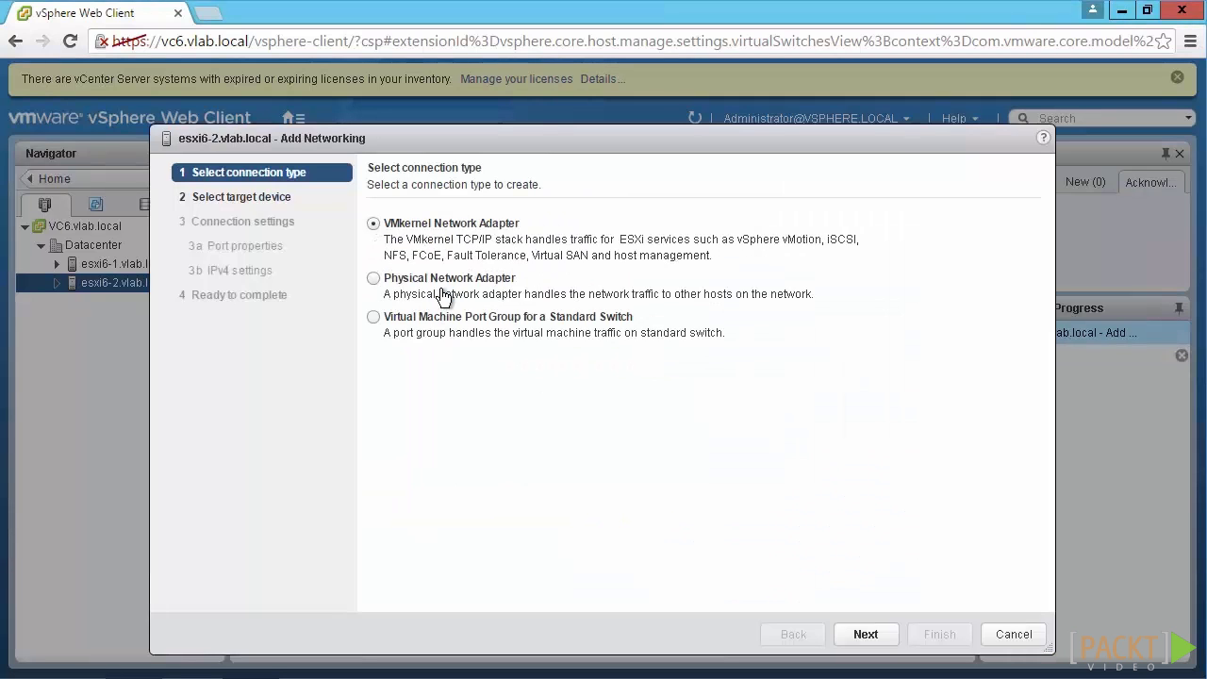
pyautogui.click(865, 634)
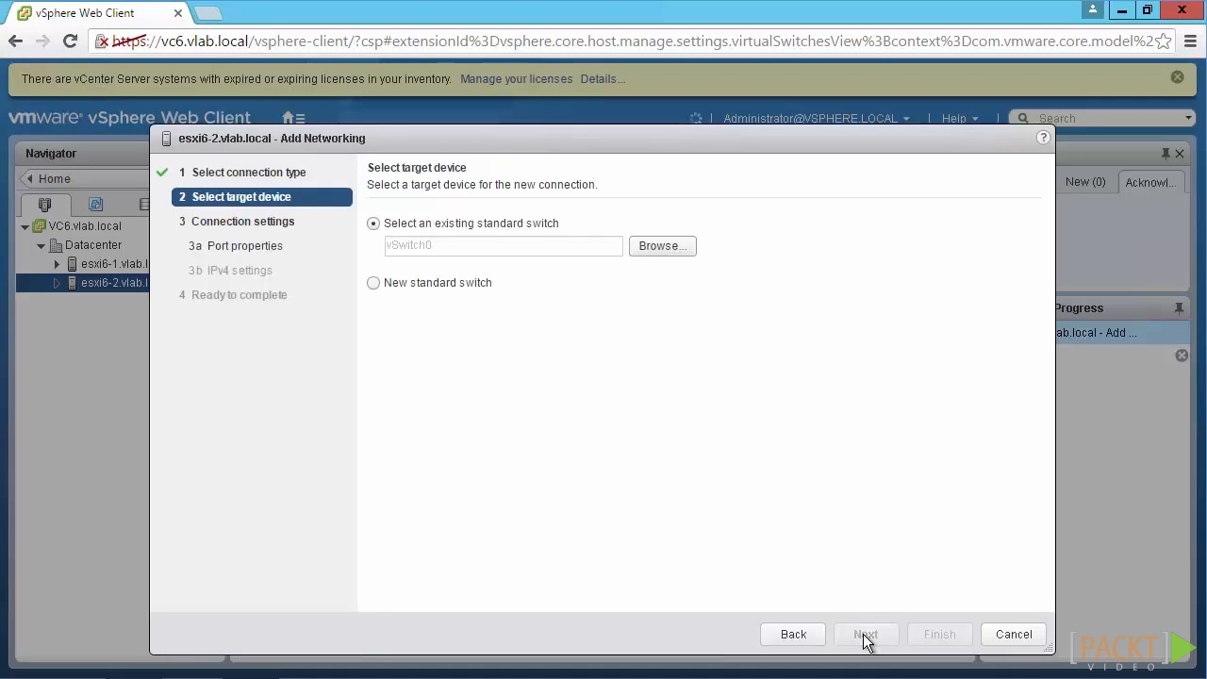
pyautogui.click(472, 285)
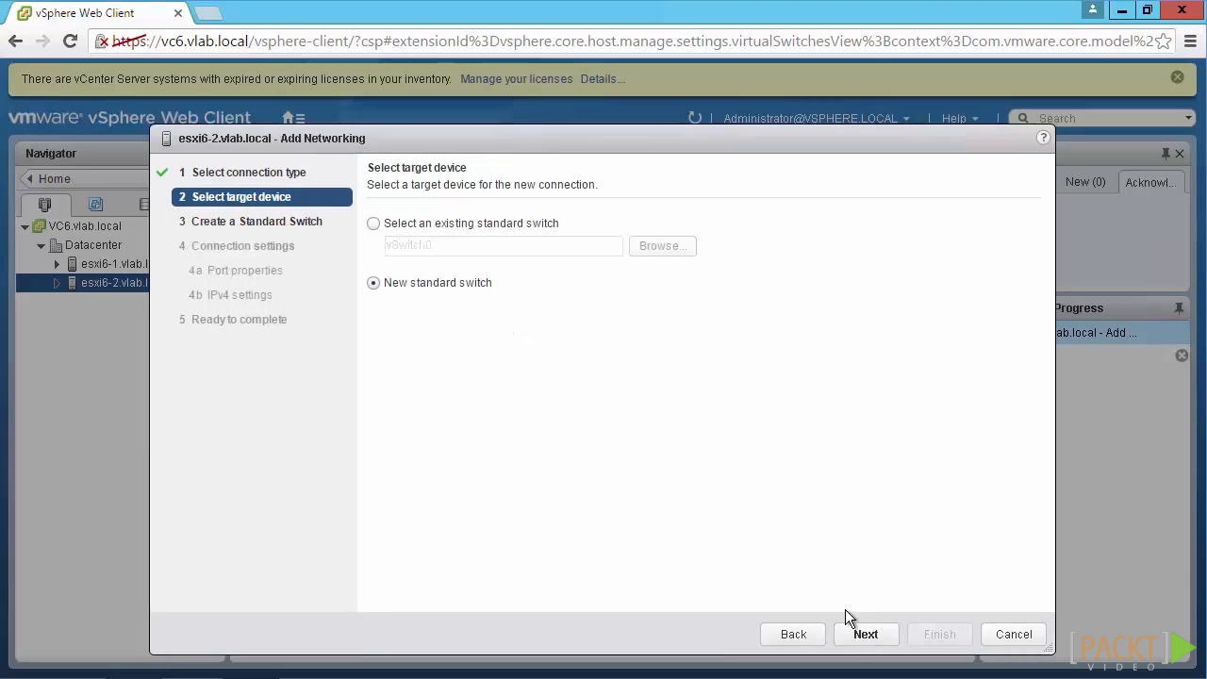
pyautogui.click(852, 640)
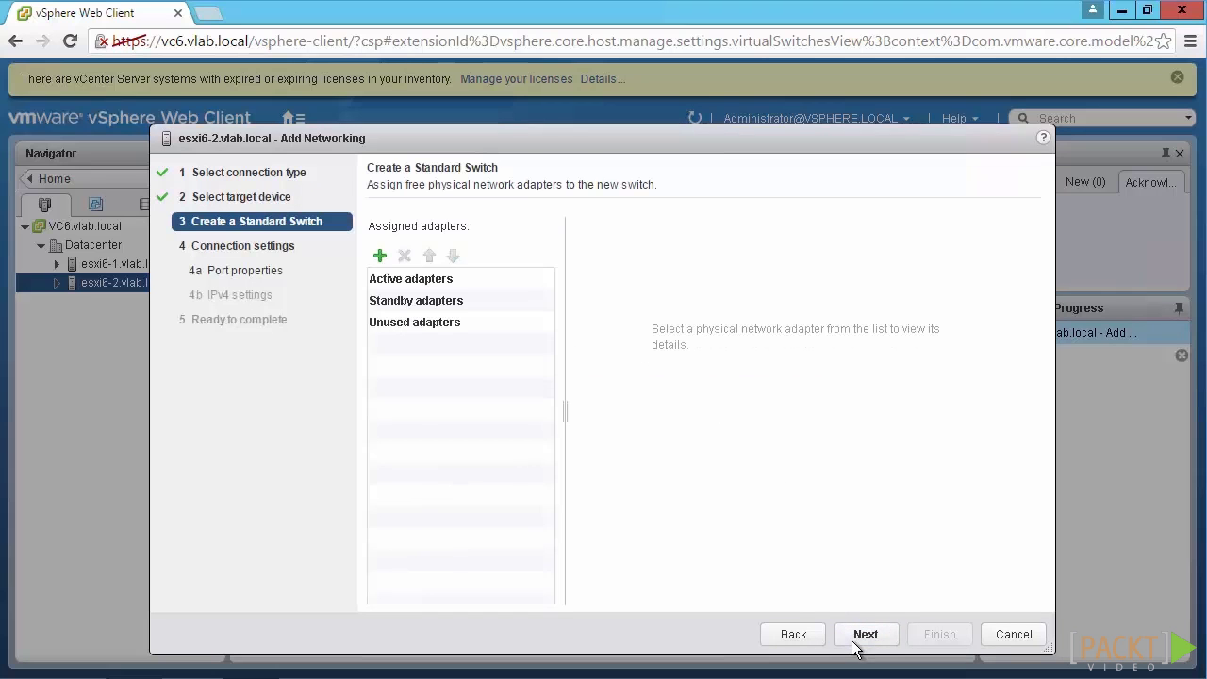
# - Assign vmnic2 as an active adapter of the new standard switch and continue to the VMkernel port properties
pyautogui.click(380, 257)
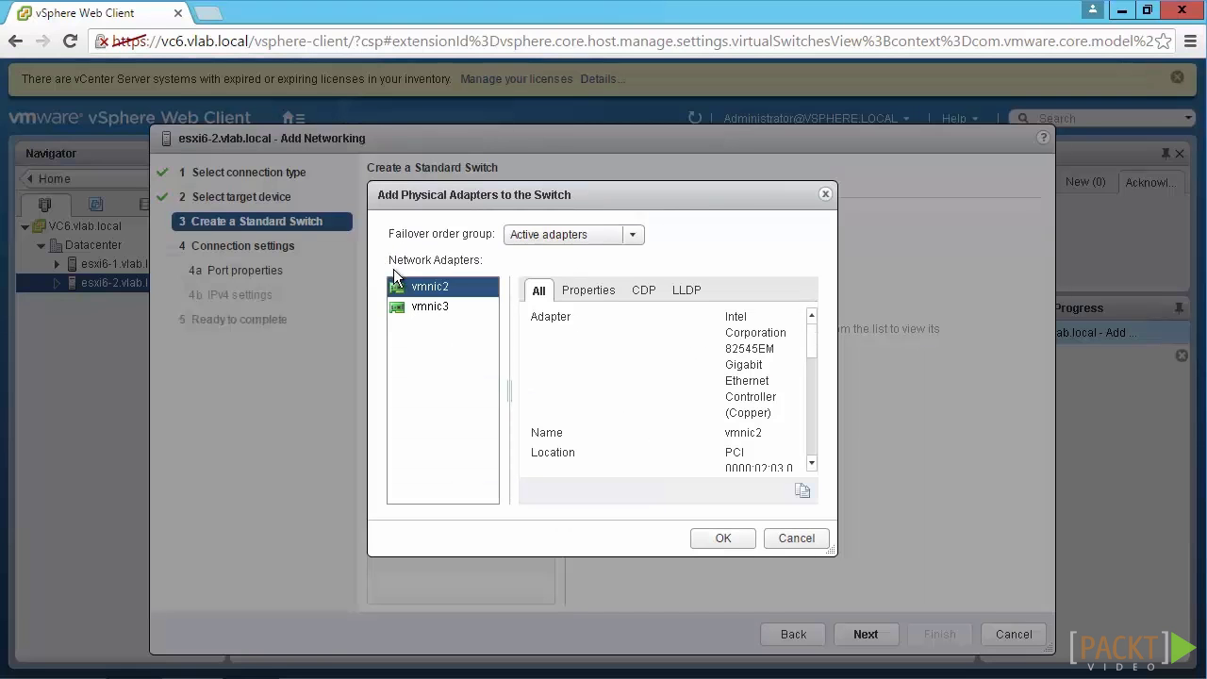
pyautogui.click(721, 539)
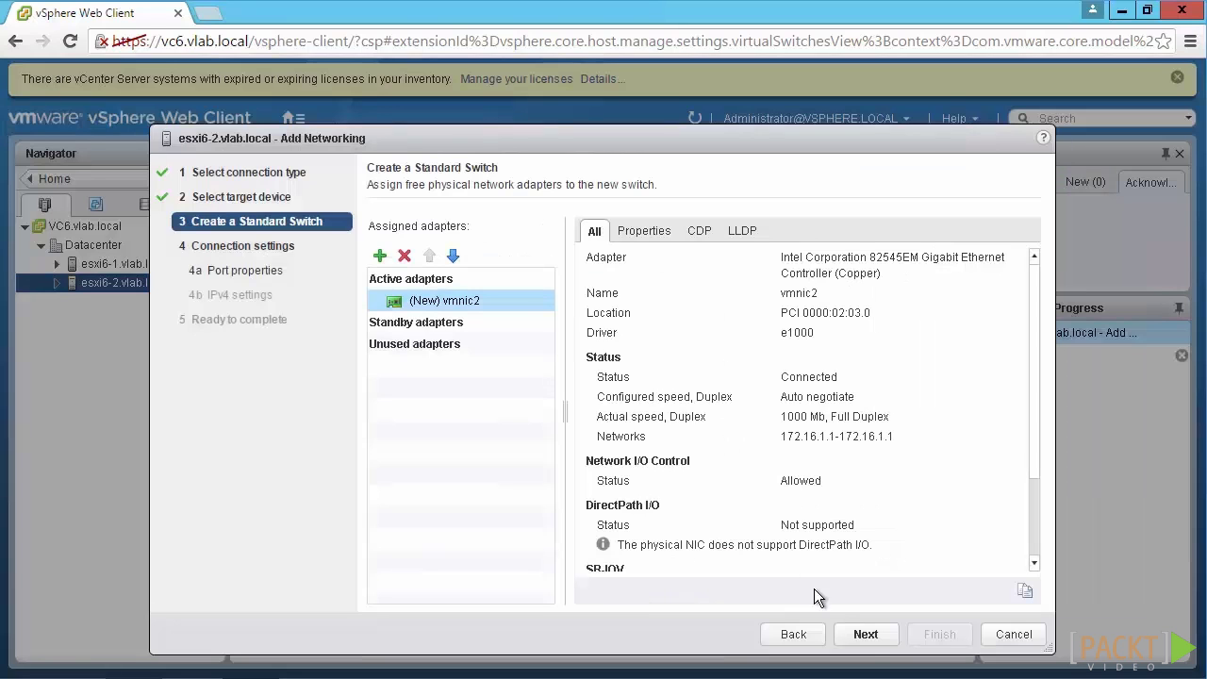
pyautogui.click(864, 635)
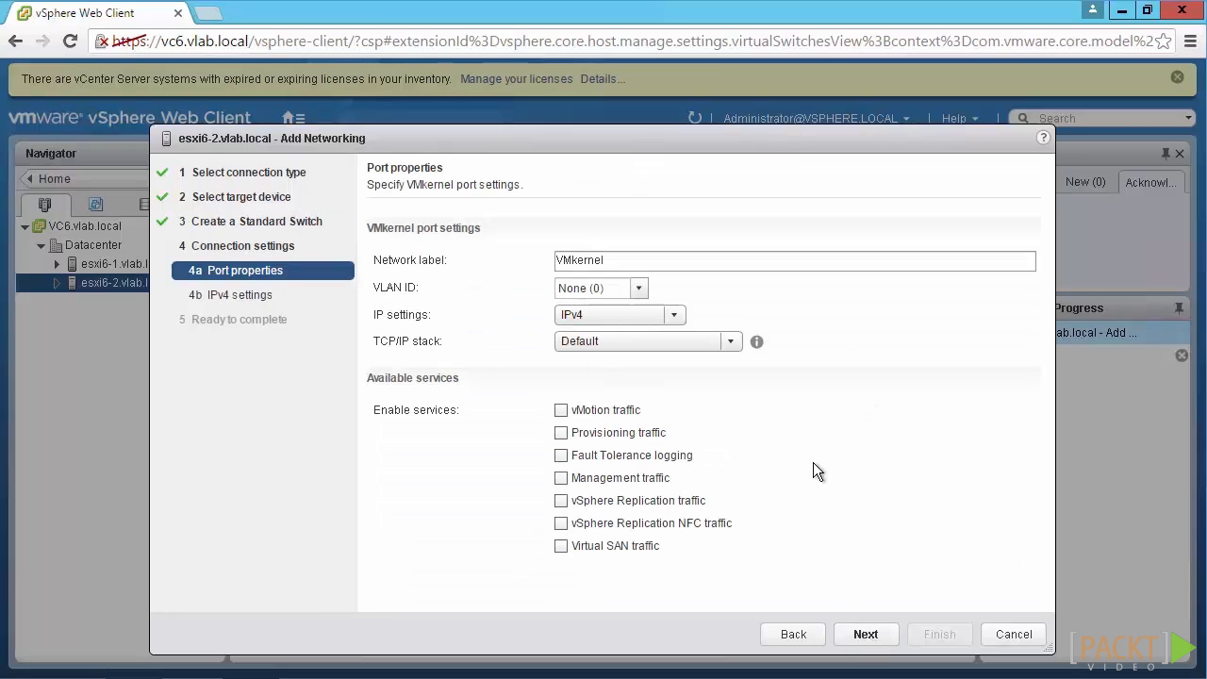
# - Set the VMkernel port's TCP/IP stack to vMotion and continue to the IPv4 settings
pyautogui.click(737, 344)
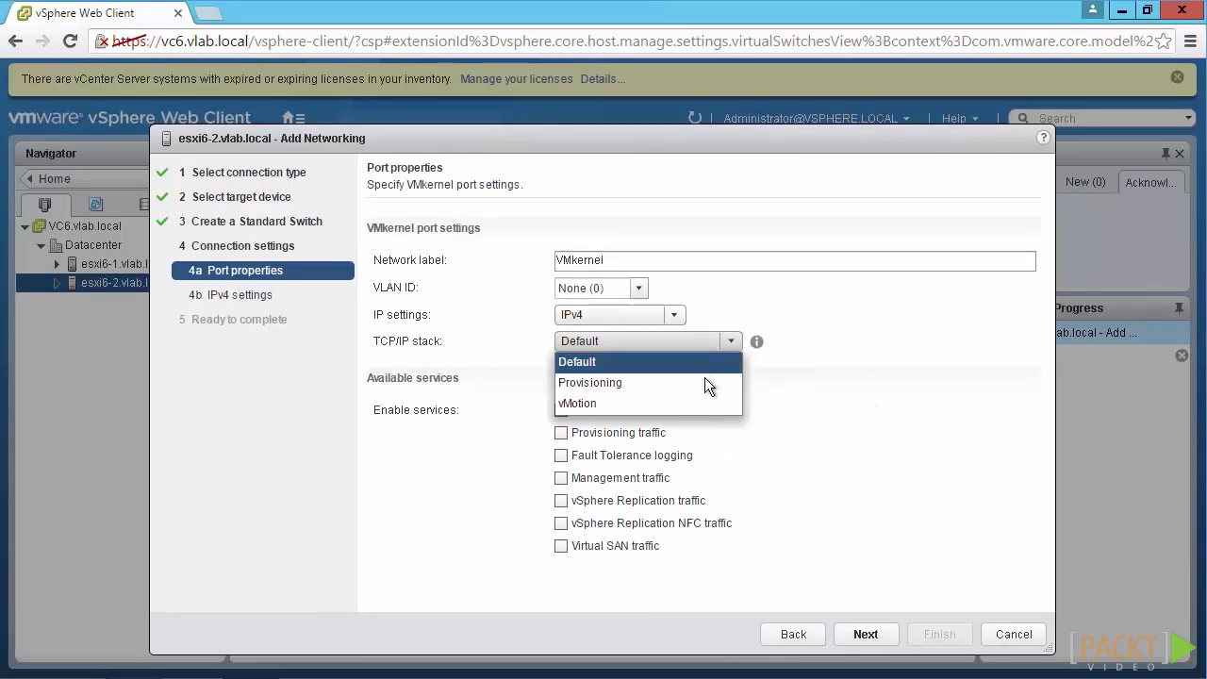
pyautogui.click(688, 411)
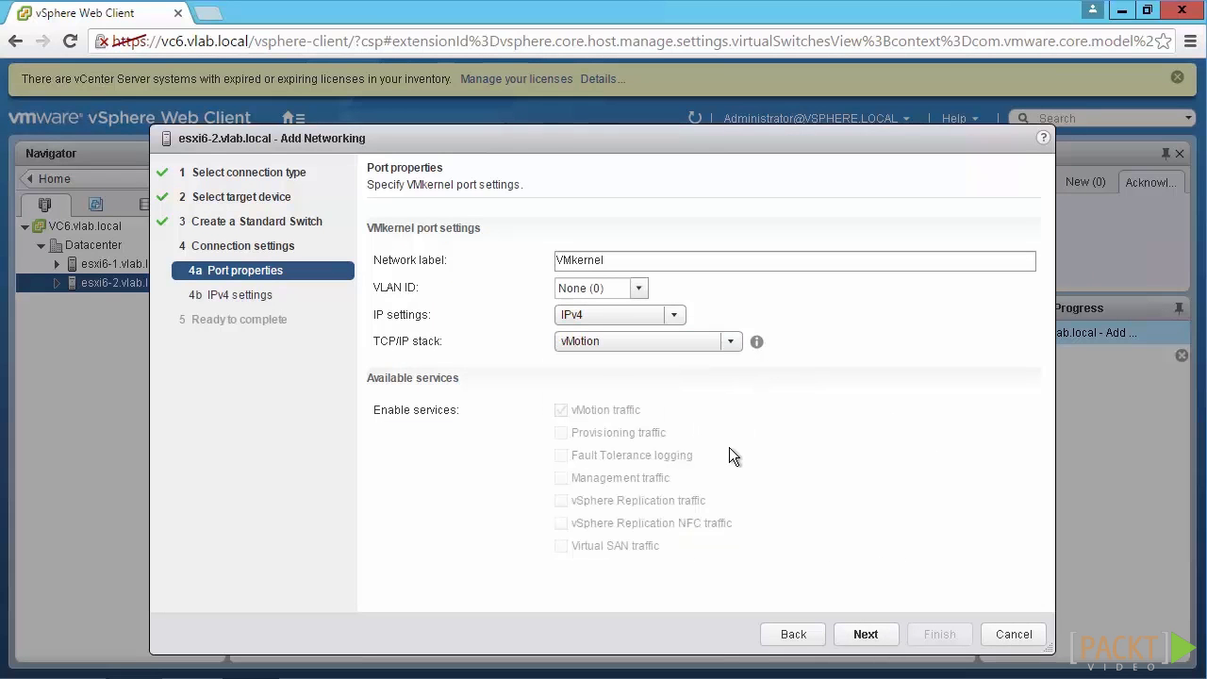
pyautogui.click(865, 635)
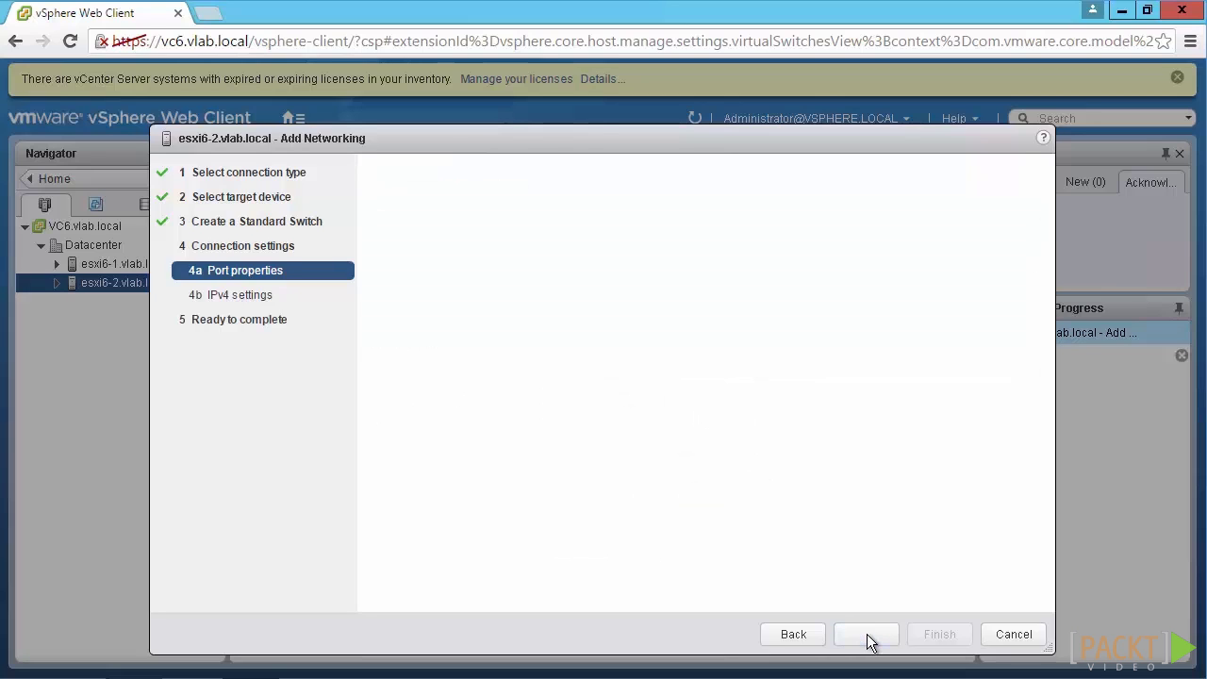
# - Give the VMkernel port the static IPv4 address 172.16.1.102 with subnet mask 255.255.255.0 and finish adding the networking
pyautogui.click(492, 253)
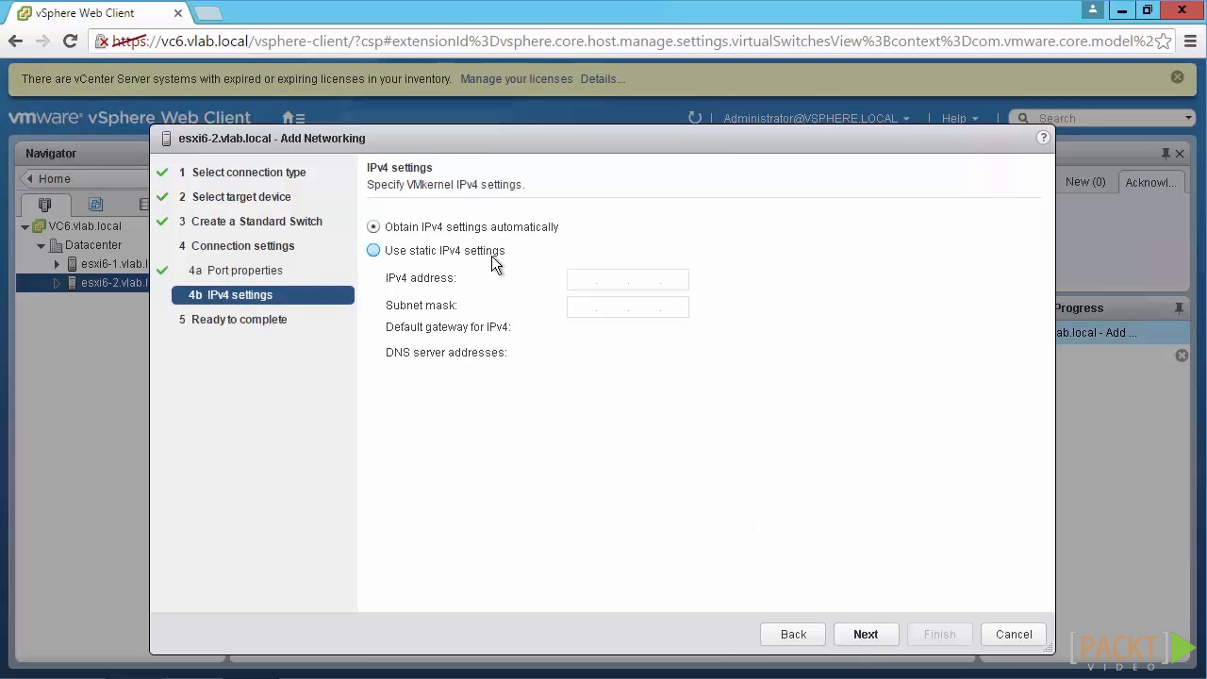
pyautogui.click(586, 279)
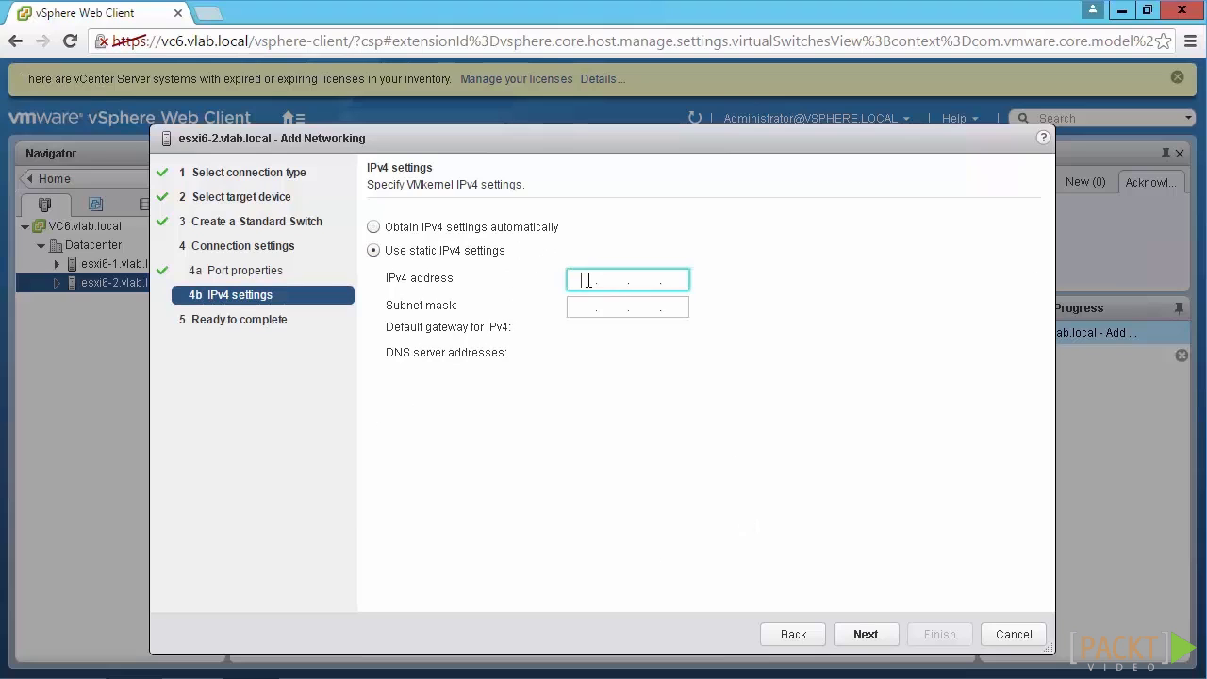
pyautogui.write('172.16.1.102')
pyautogui.press('Tab')
pyautogui.write('255.255.2')
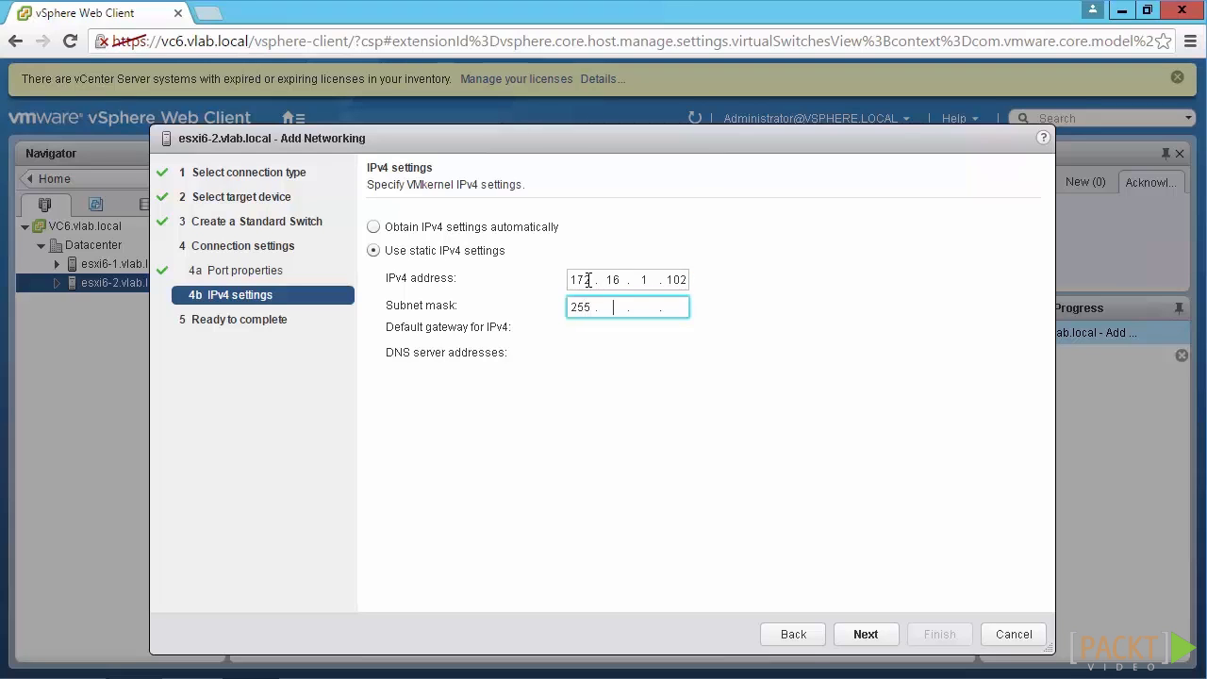
pyautogui.write('55.0')
pyautogui.click(866, 635)
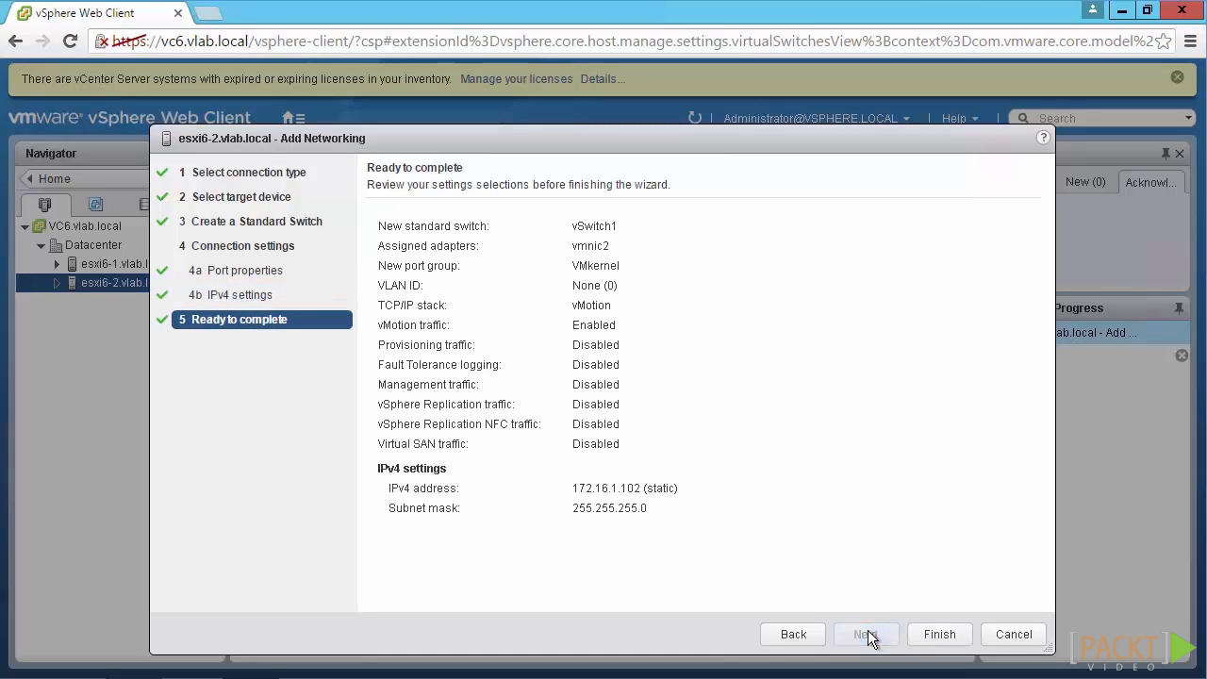
pyautogui.click(933, 635)
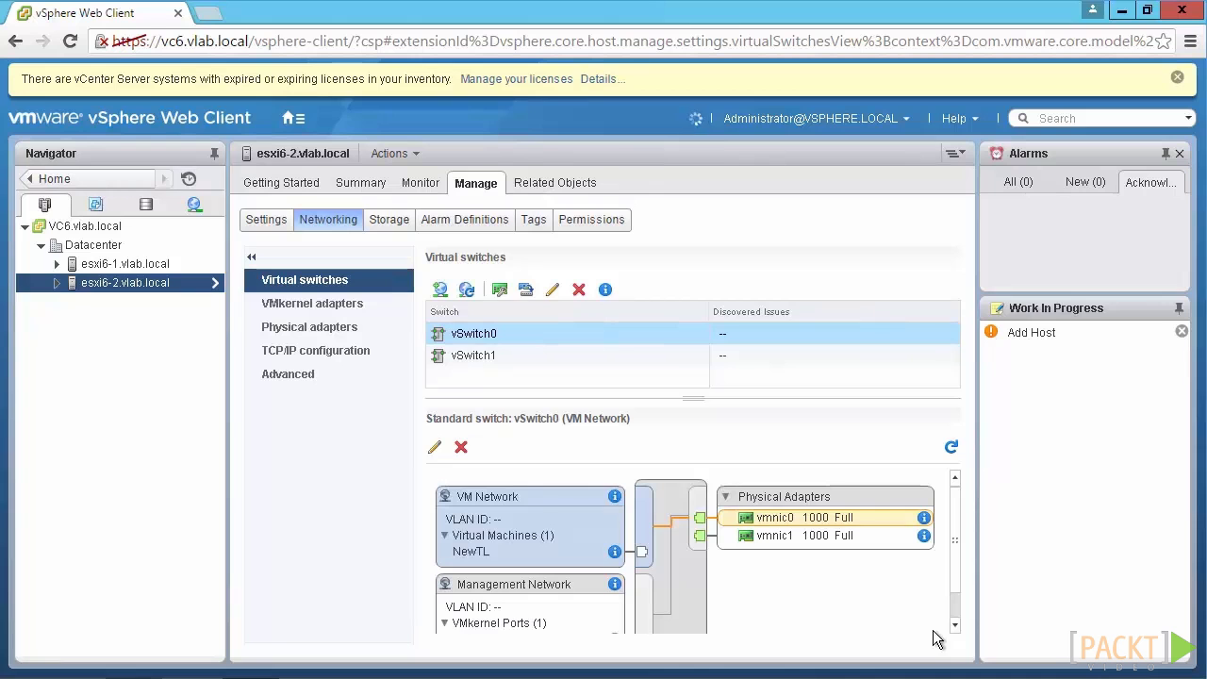
# - Examine the settings and port properties of VMkernel adapter vmk1 on esxi6-2.vlab.local, leaving them unedited
pyautogui.click(357, 308)
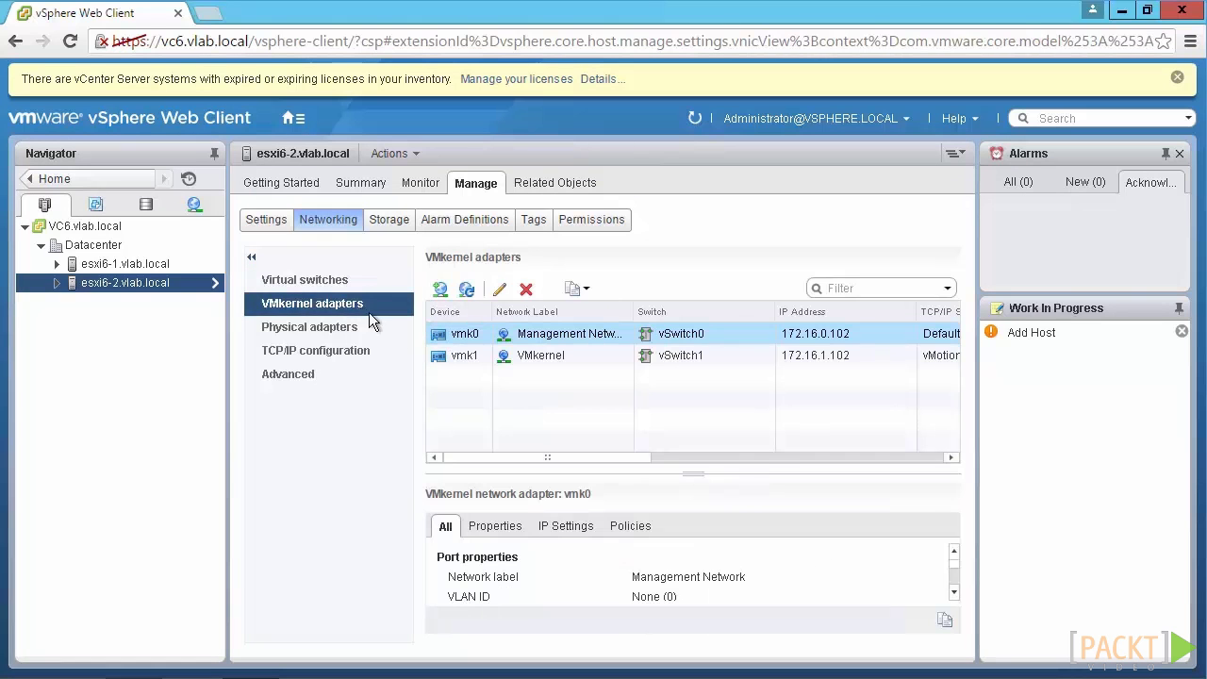
pyautogui.click(466, 358)
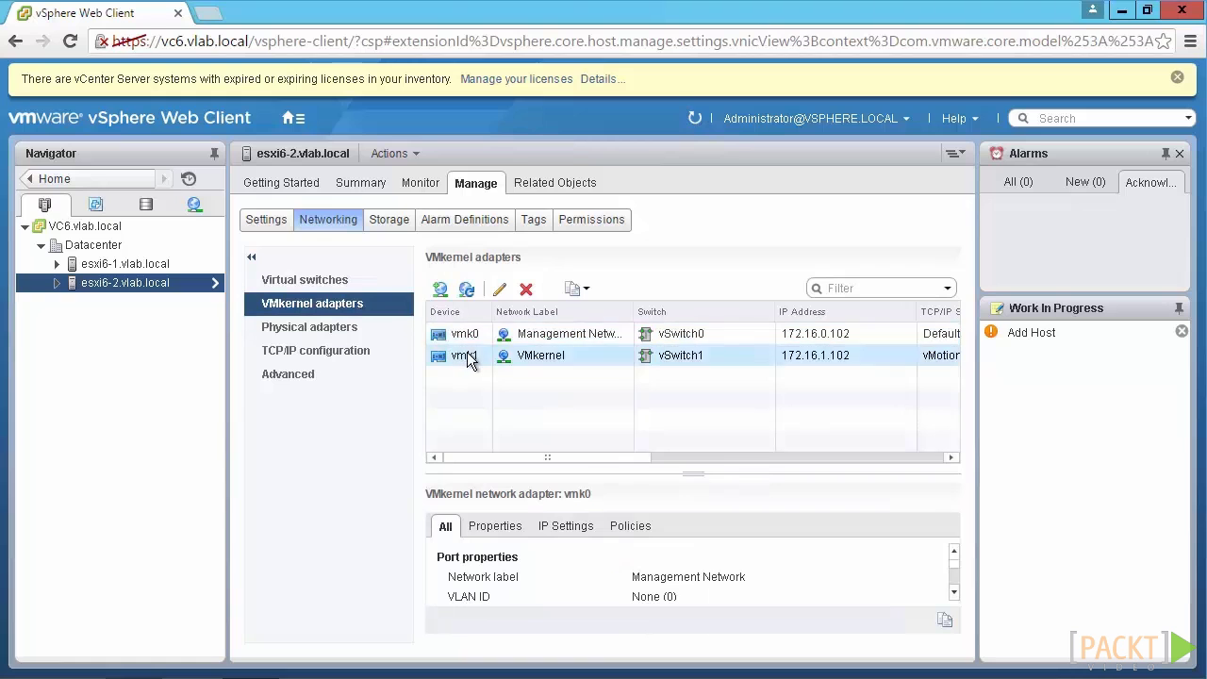
pyautogui.click(501, 292)
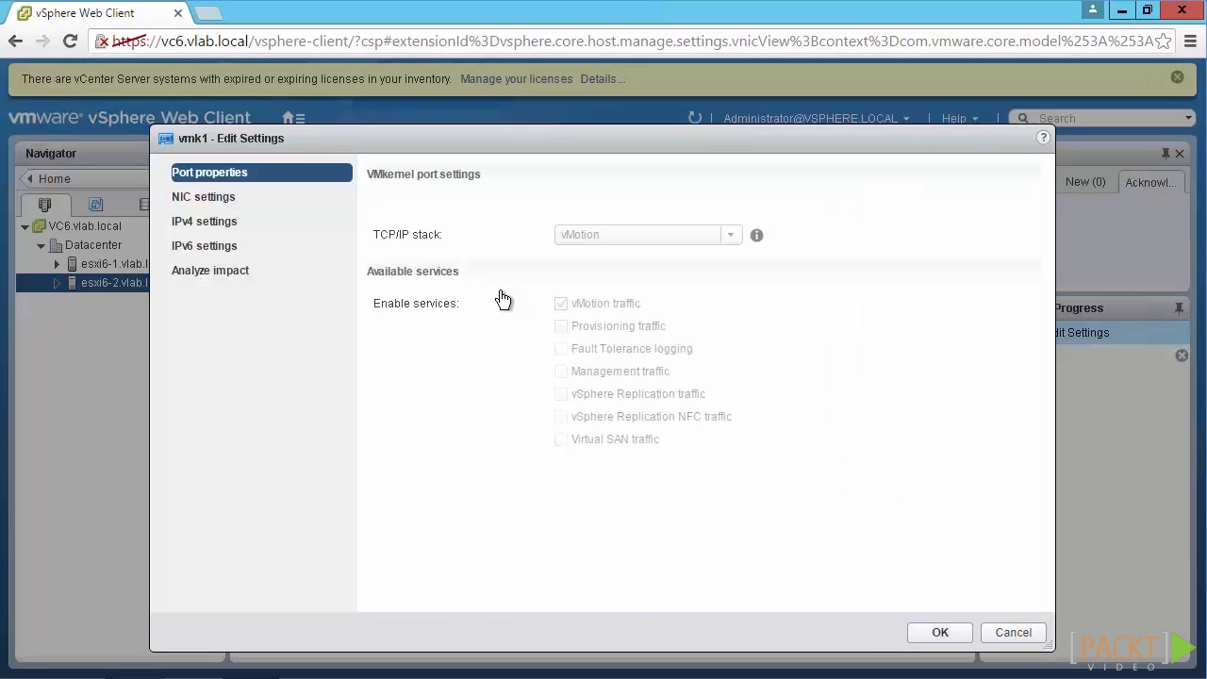
pyautogui.click(1010, 634)
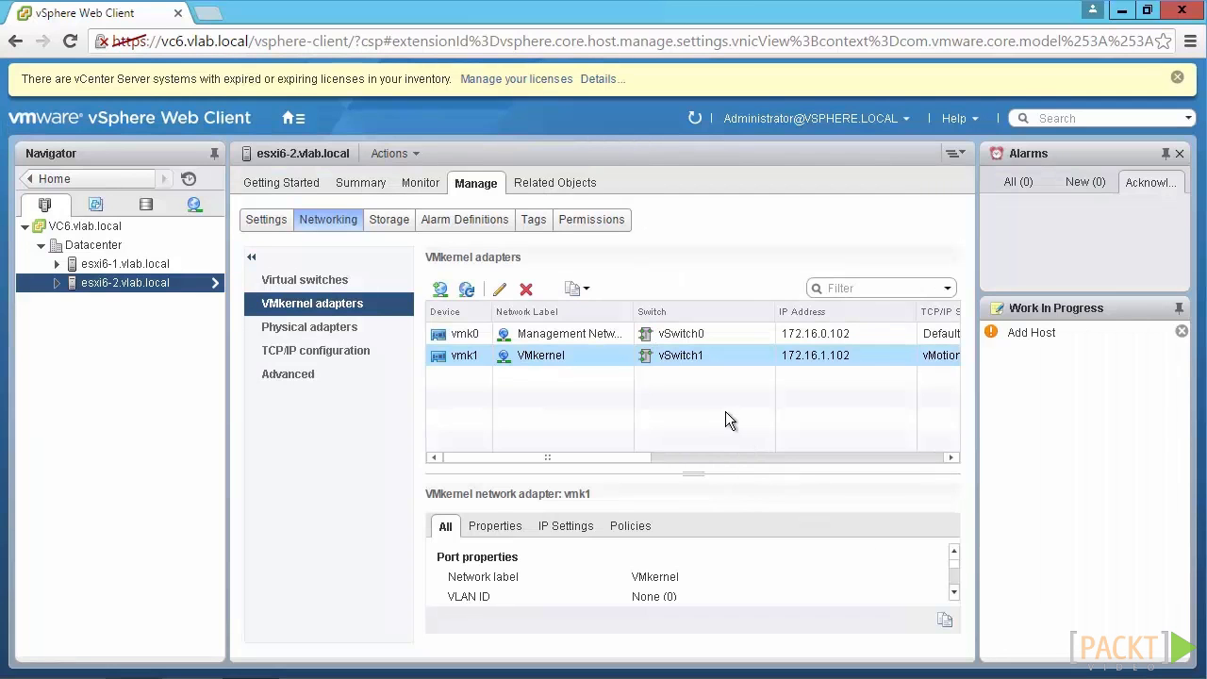
pyautogui.click(504, 532)
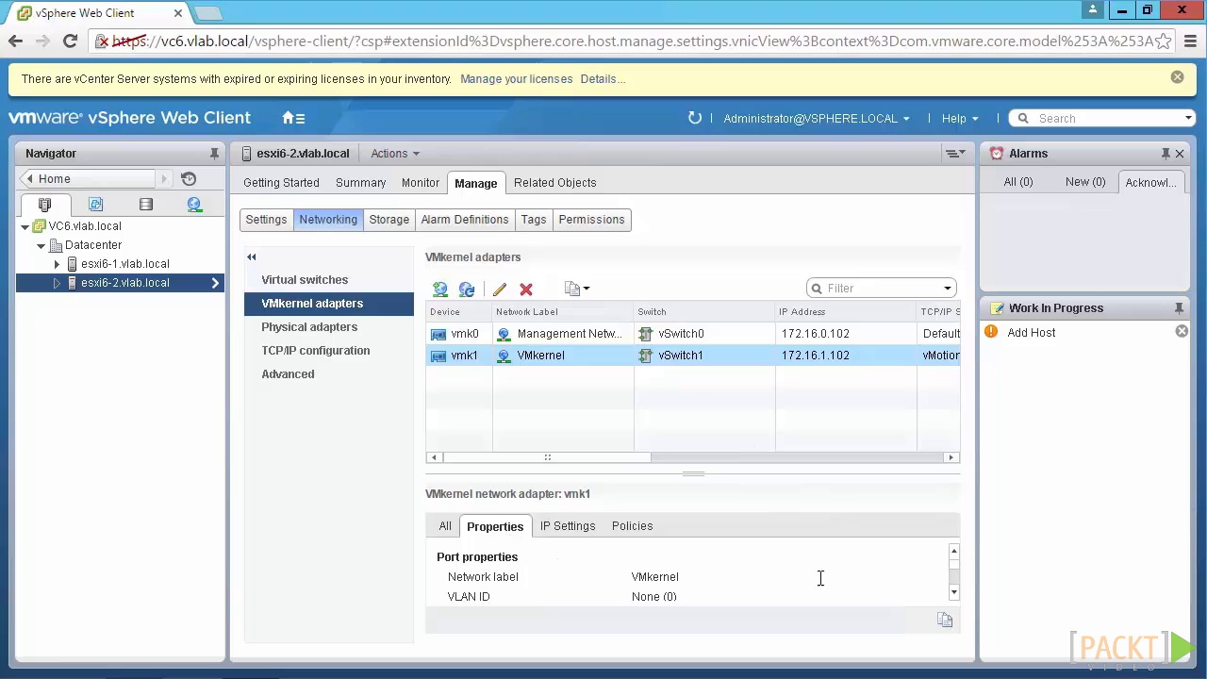
pyautogui.click(954, 591)
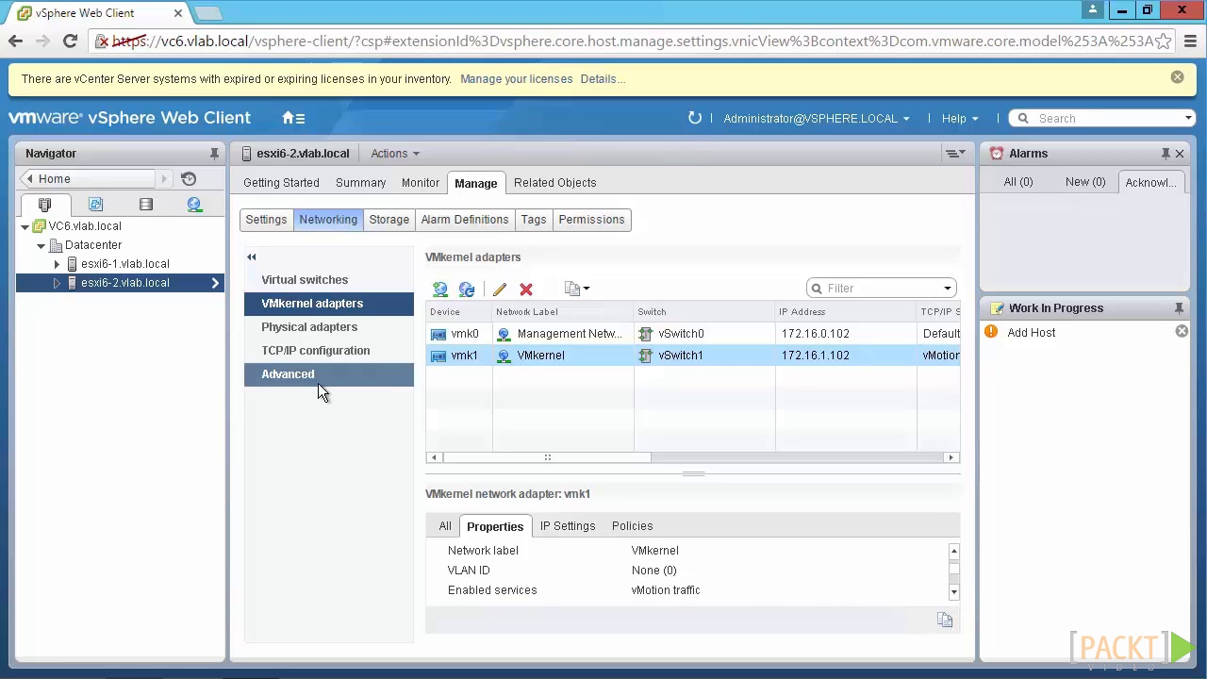
# - Open the virtual machine Win2K12R2-2 in the VMs and Templates inventory
pyautogui.click(121, 176)
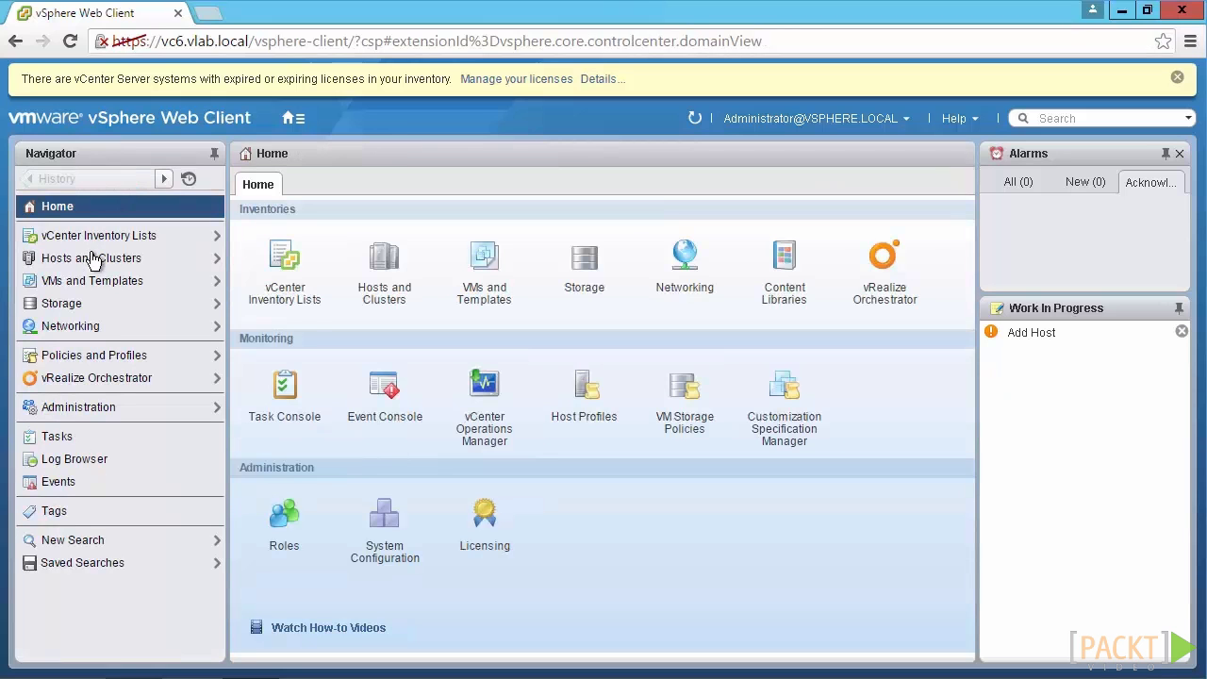
pyautogui.click(94, 283)
pyautogui.click(110, 285)
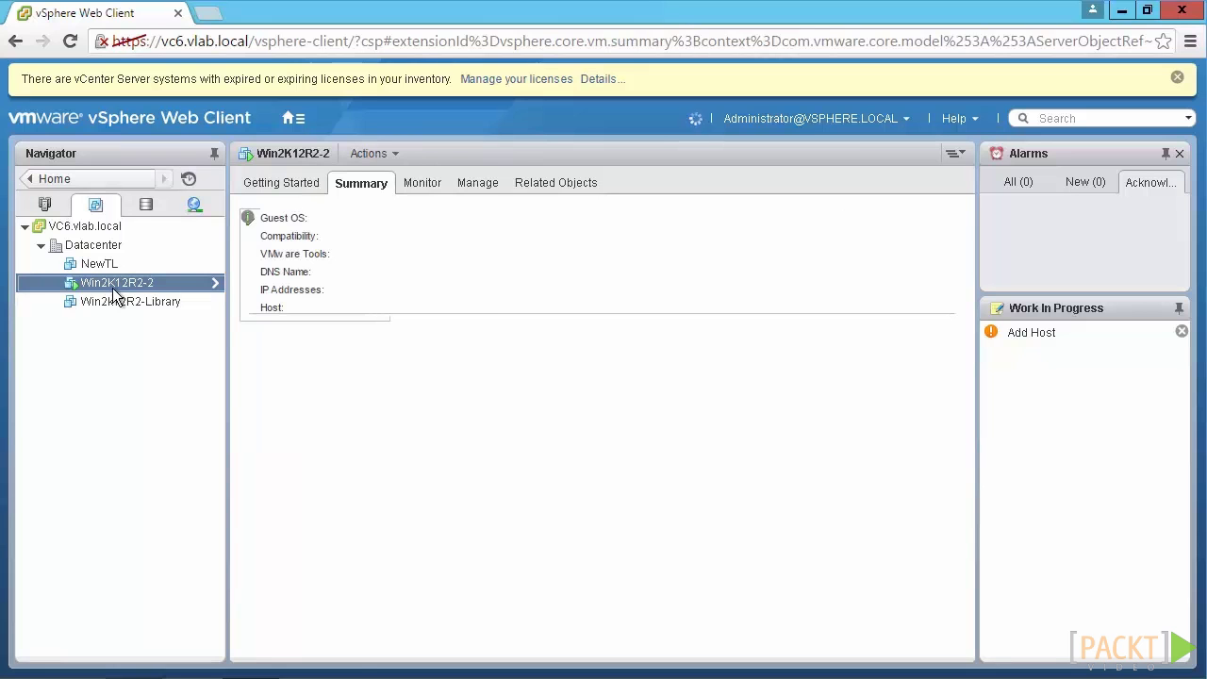
# - Try to migrate both compute resource and storage of Win2K12R2-2, storage first, to datastore esxi6-2-local, and cancel at the compute resource selection
pyautogui.rightClick(112, 290)
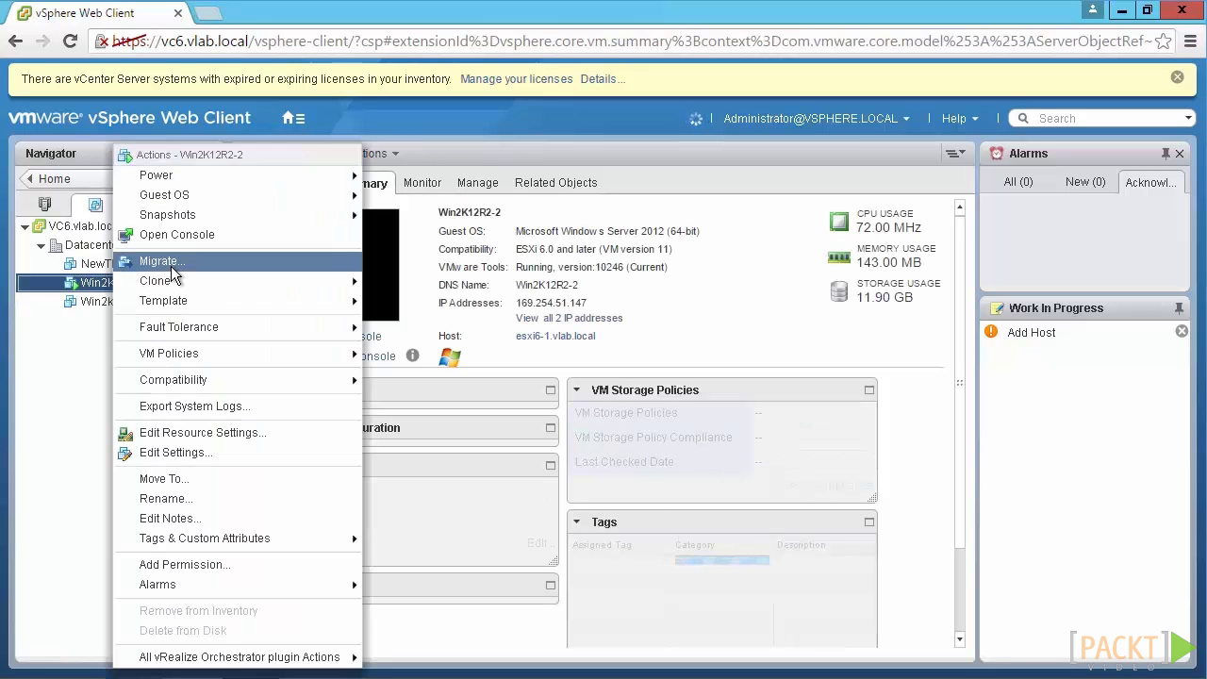
pyautogui.click(156, 264)
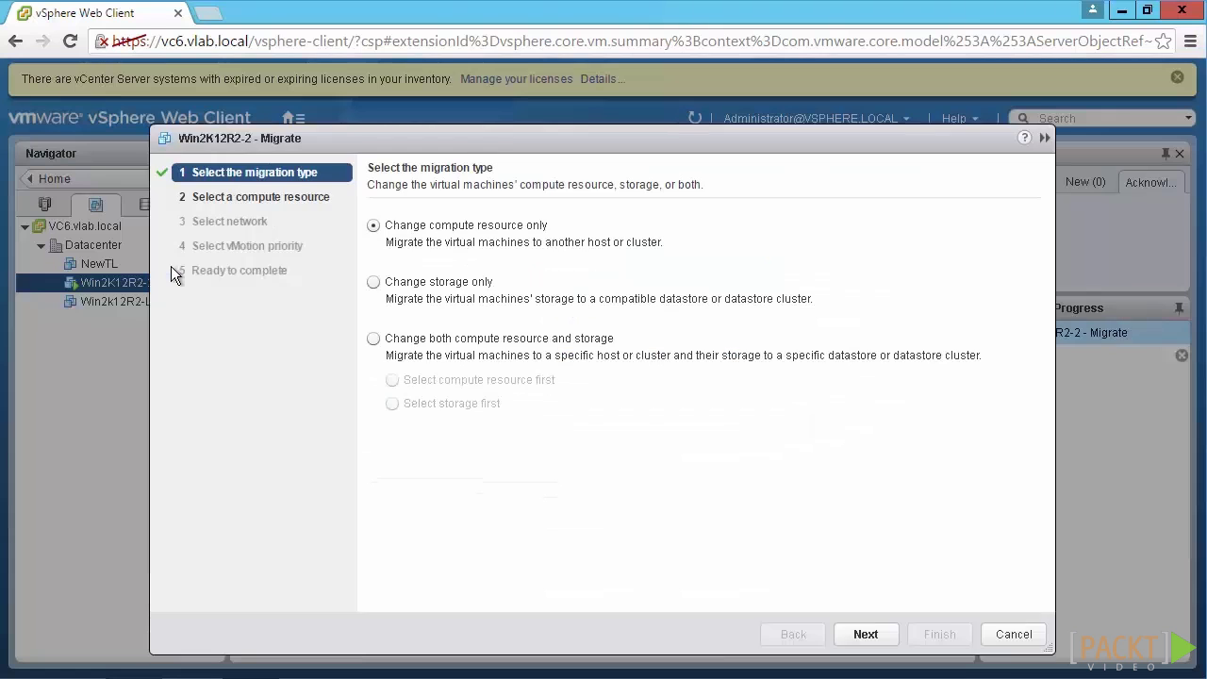
pyautogui.click(412, 343)
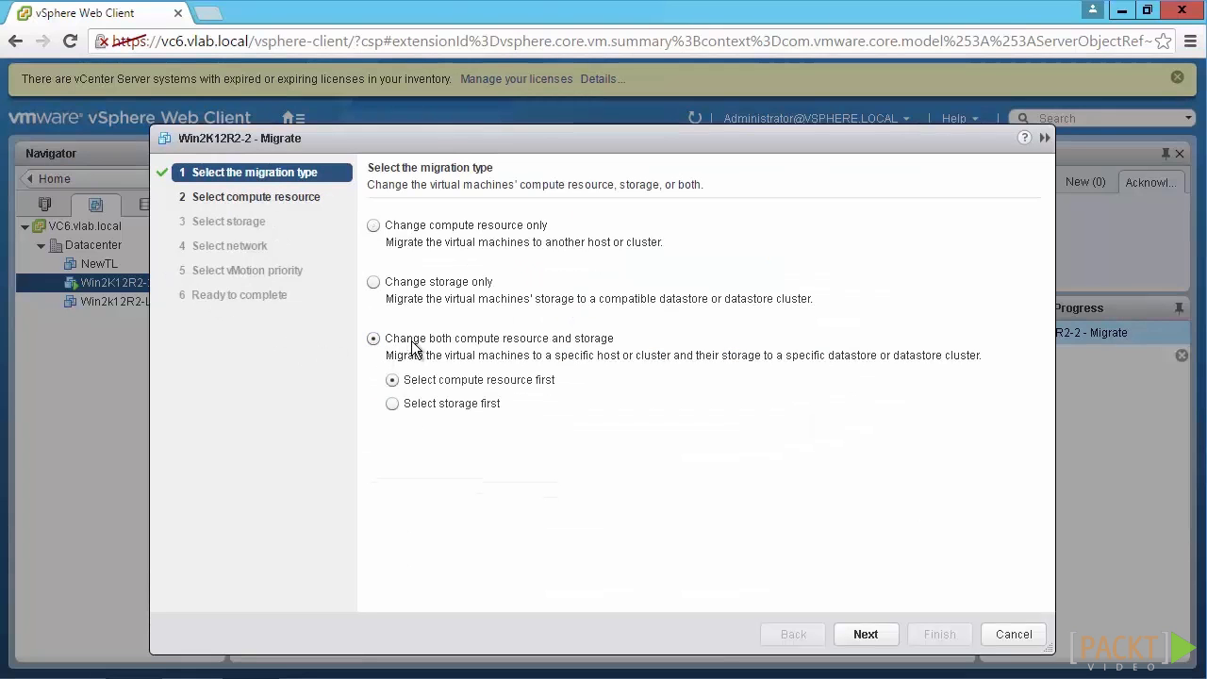
pyautogui.click(392, 405)
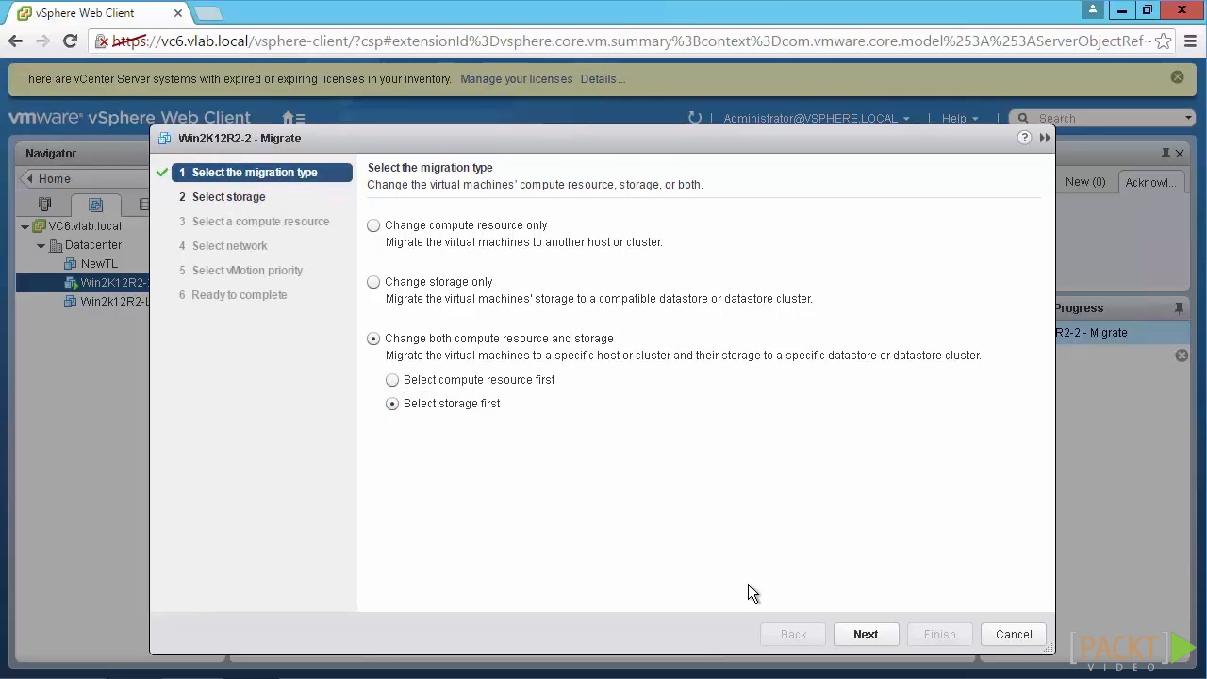
pyautogui.click(860, 636)
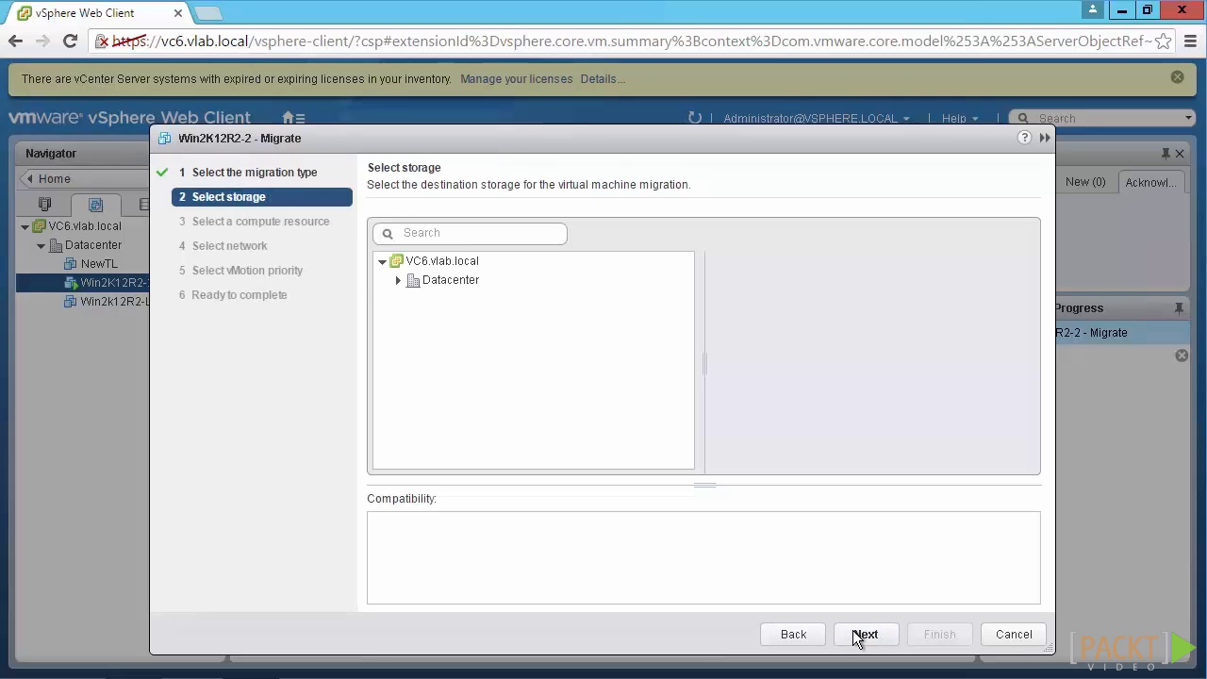
pyautogui.click(400, 283)
pyautogui.click(494, 317)
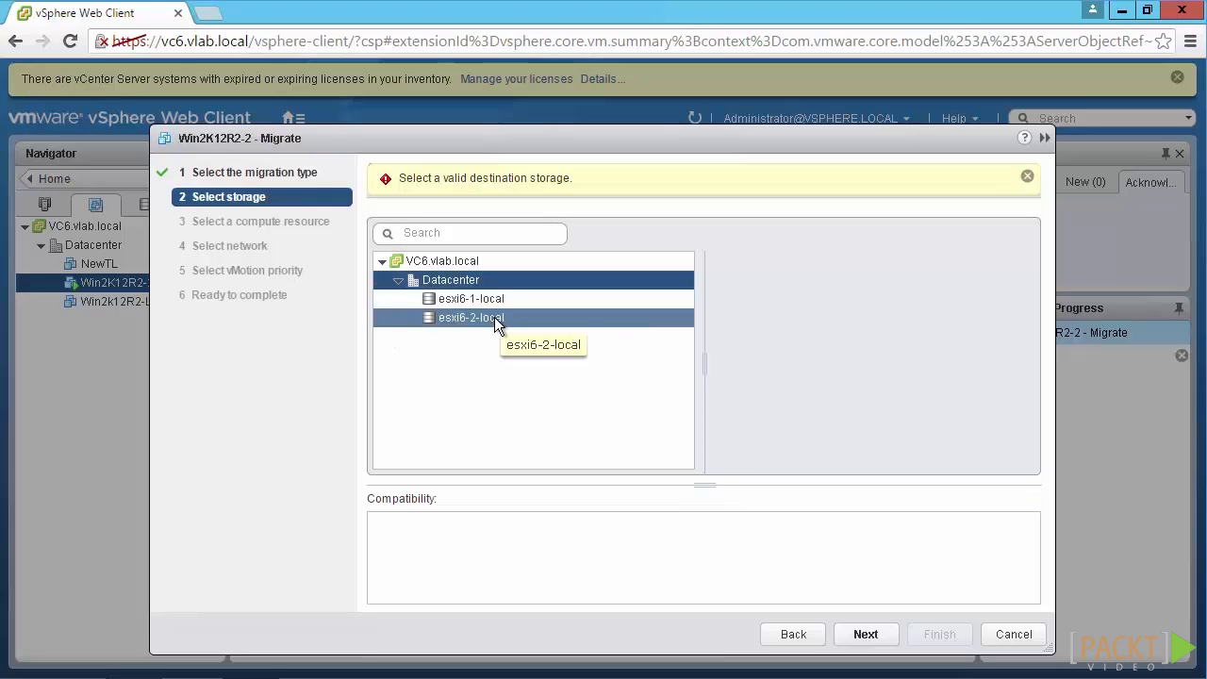
pyautogui.click(867, 634)
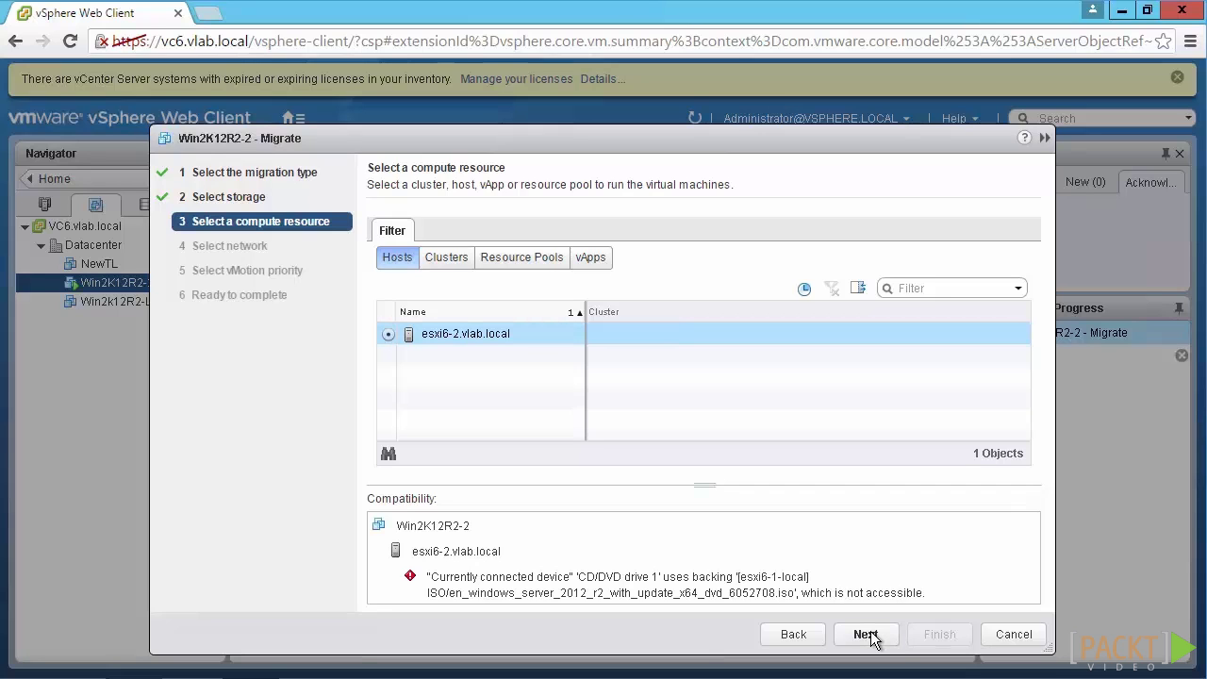
pyautogui.click(1033, 639)
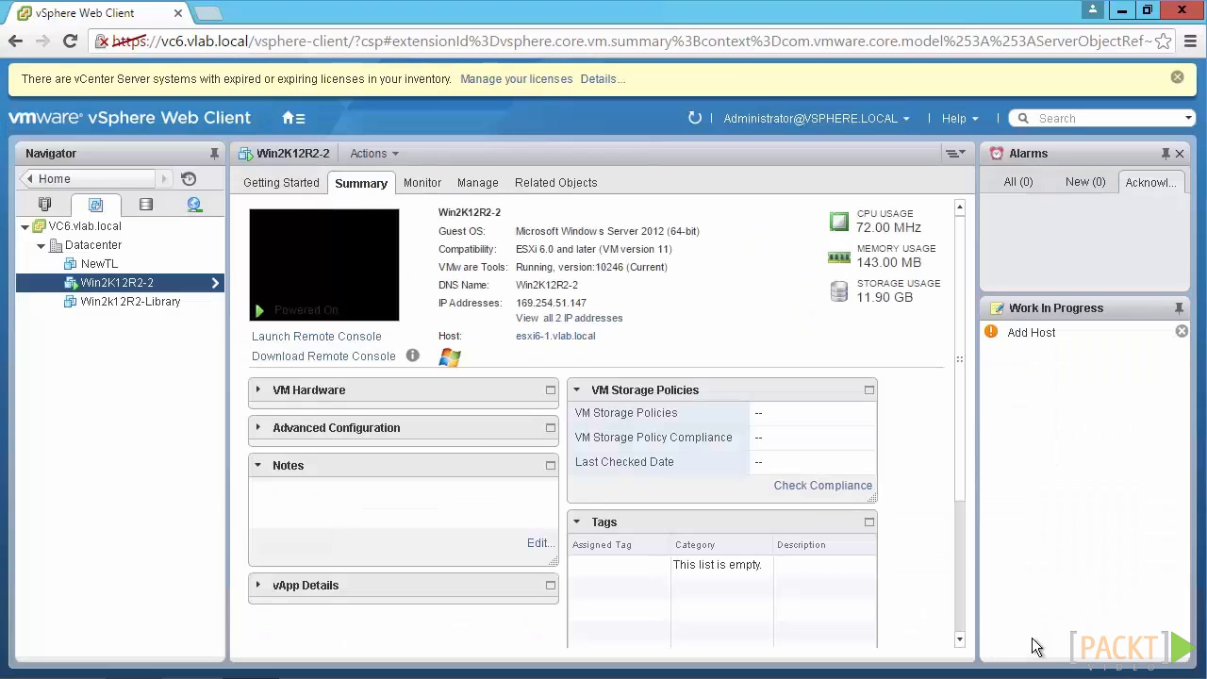
# - Switch CD/DVD drive 1 of Win2K12R2-2 to Client Device and save the virtual machine's settings
pyautogui.rightClick(109, 287)
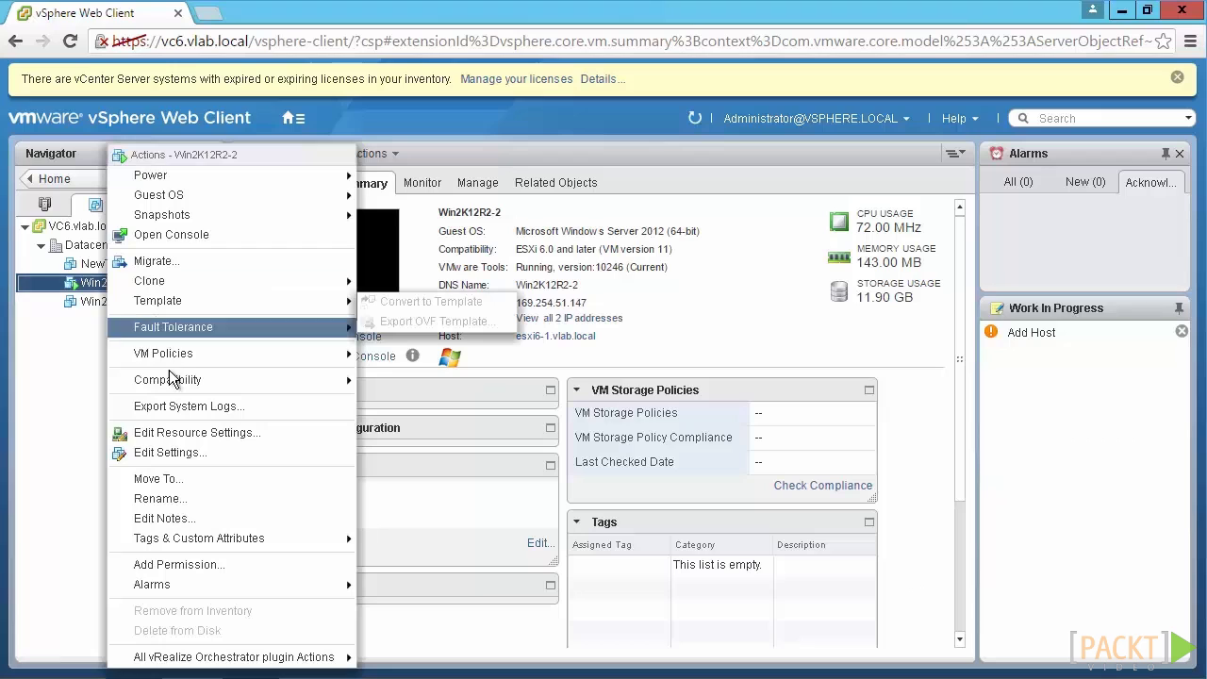
pyautogui.click(186, 453)
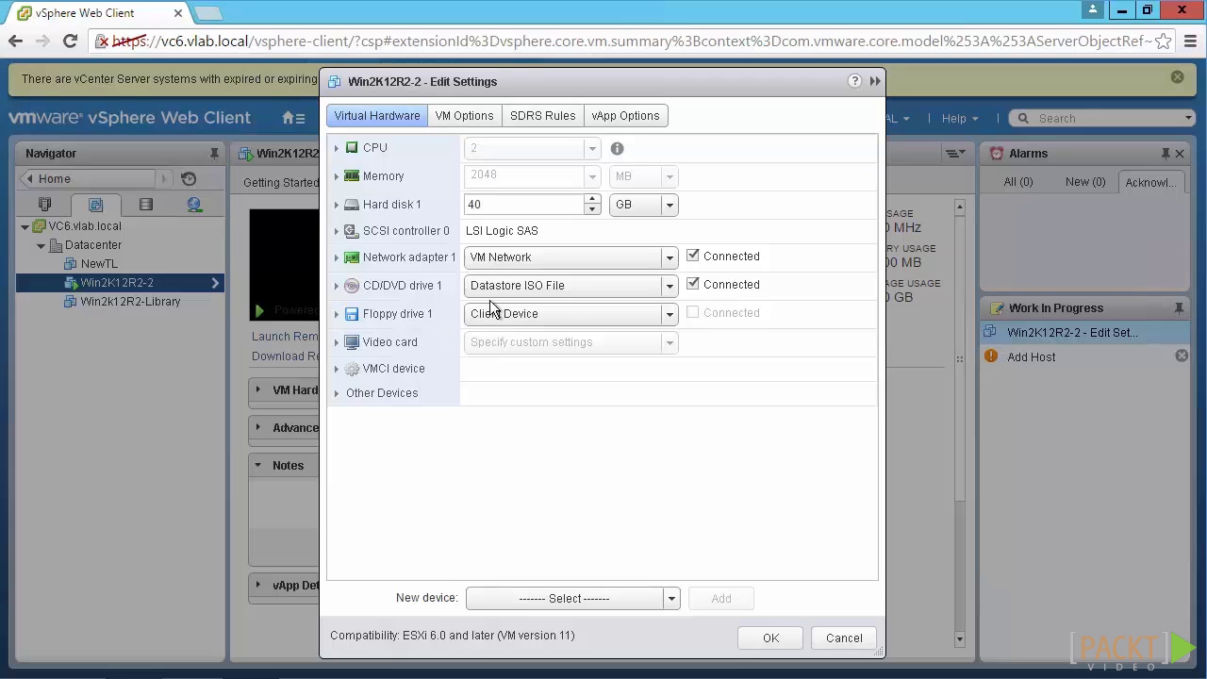
pyautogui.click(670, 286)
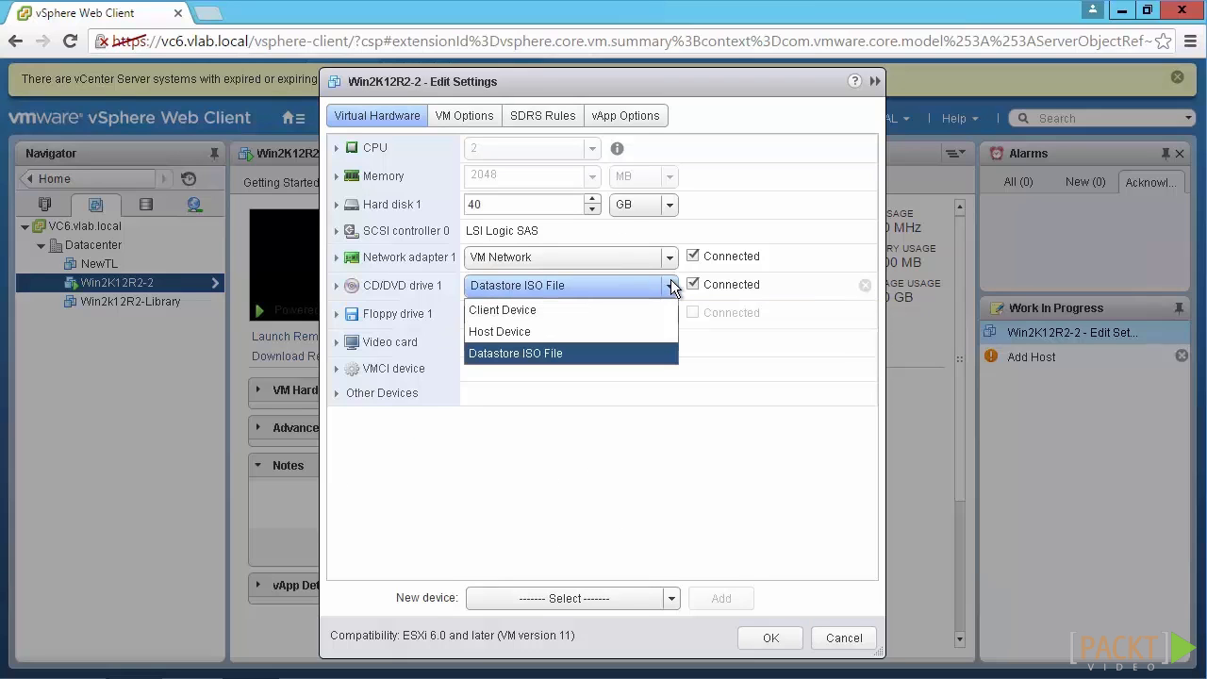
pyautogui.click(596, 314)
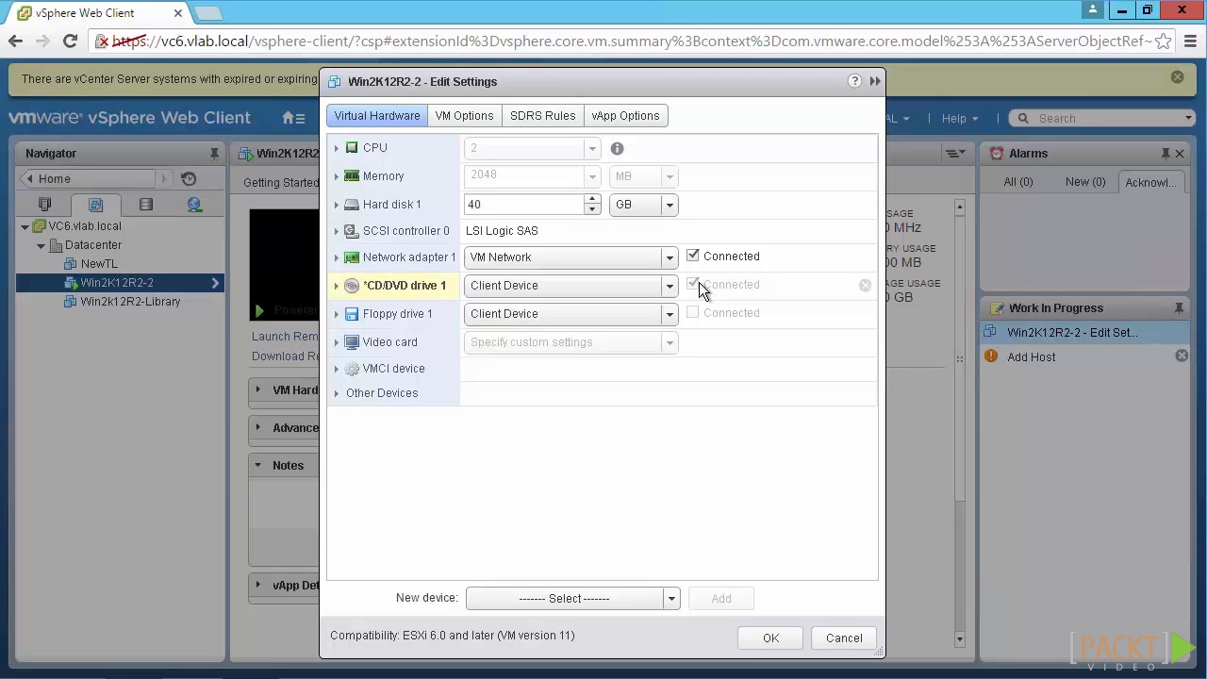
pyautogui.click(338, 286)
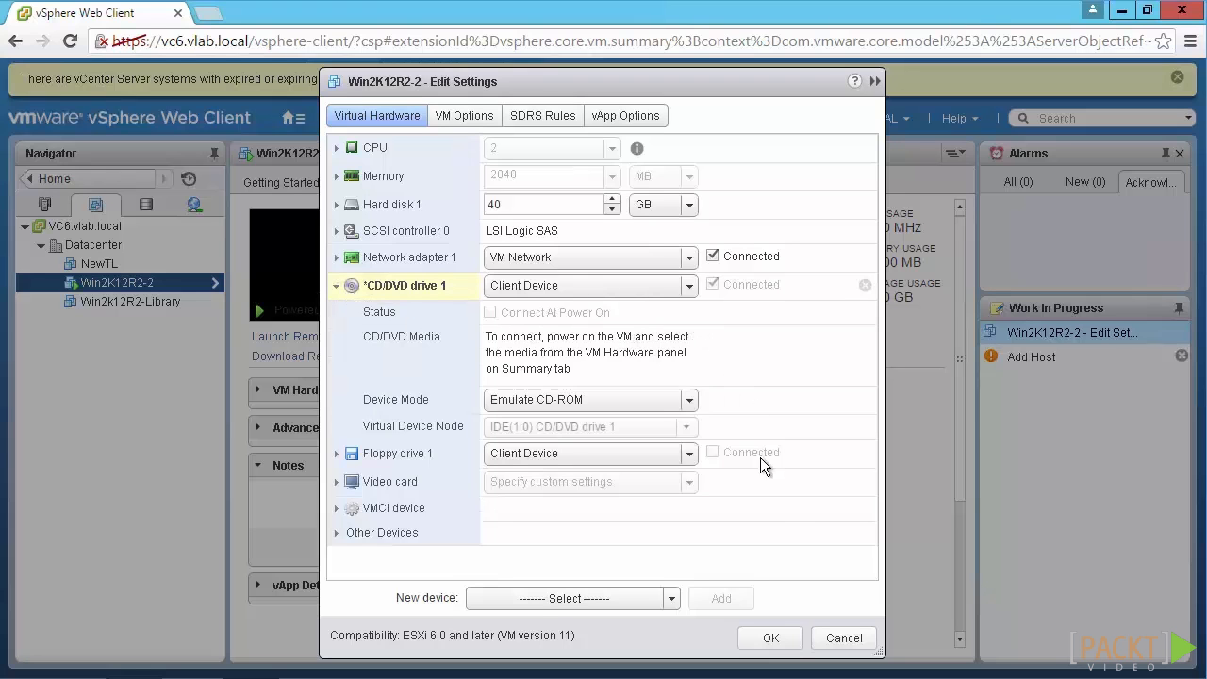
pyautogui.click(770, 638)
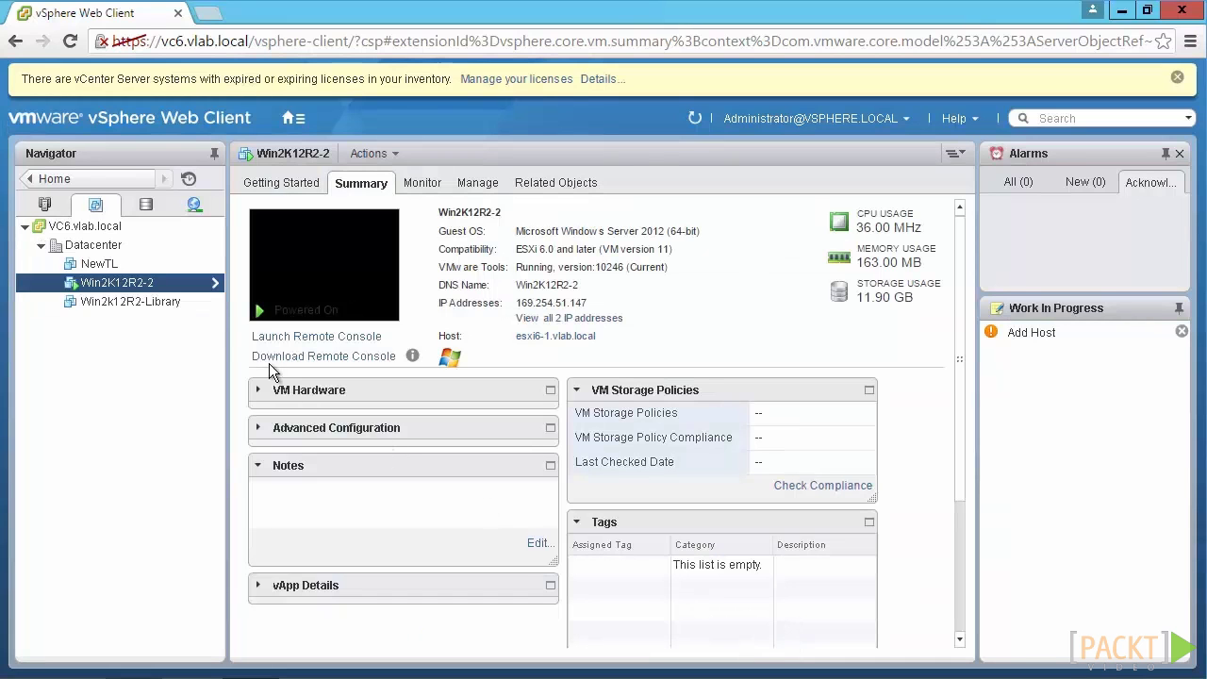
# - Start migrating both compute resource and storage of Win2K12R2-2, selecting storage first, with esxi6-2-local as the destination datastore
pyautogui.click(146, 284)
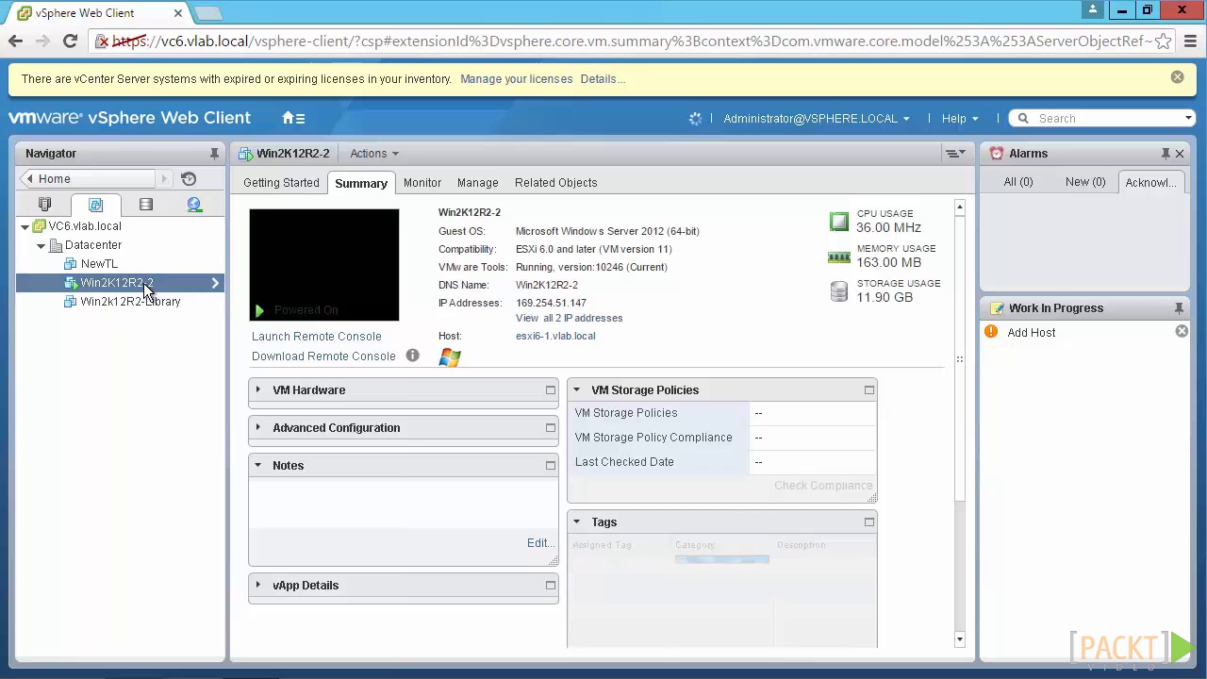
pyautogui.rightClick(146, 286)
pyautogui.click(196, 261)
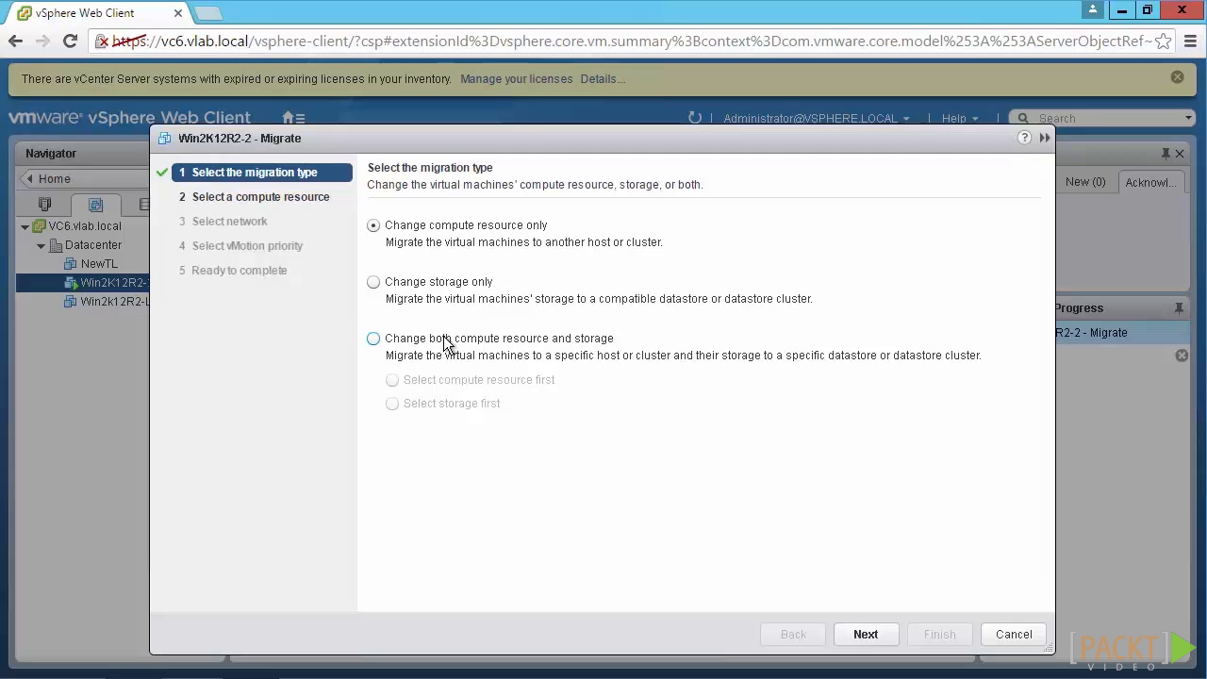
pyautogui.click(447, 344)
pyautogui.click(470, 404)
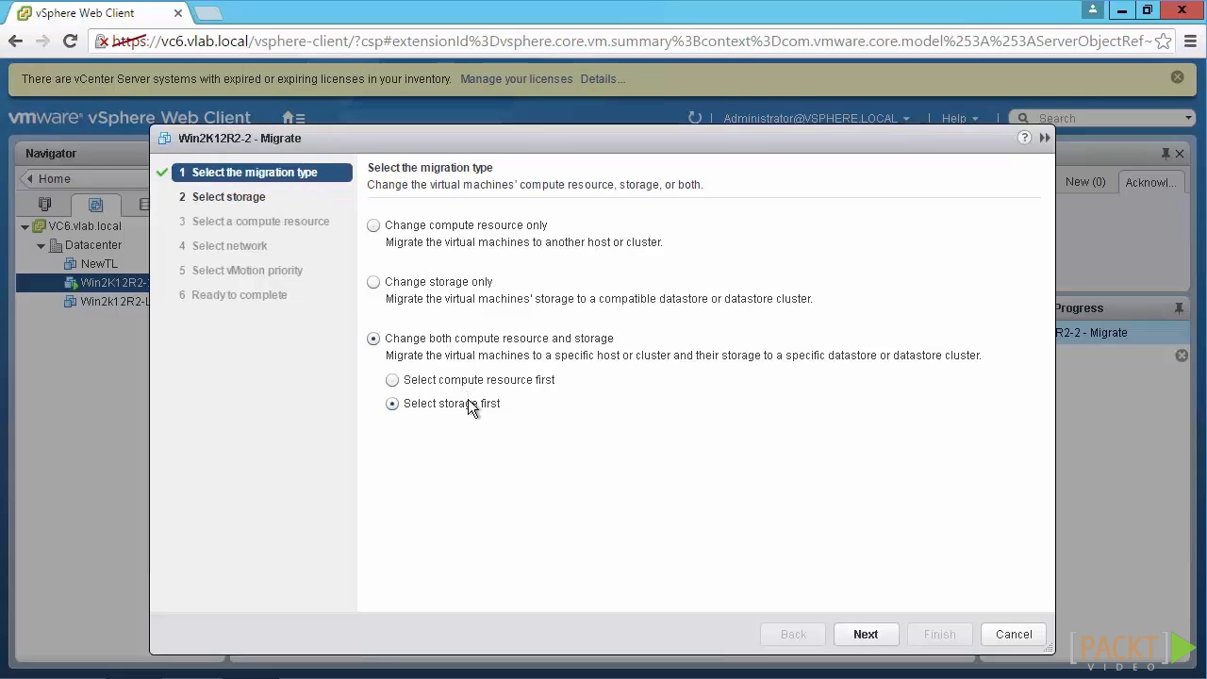
pyautogui.click(865, 635)
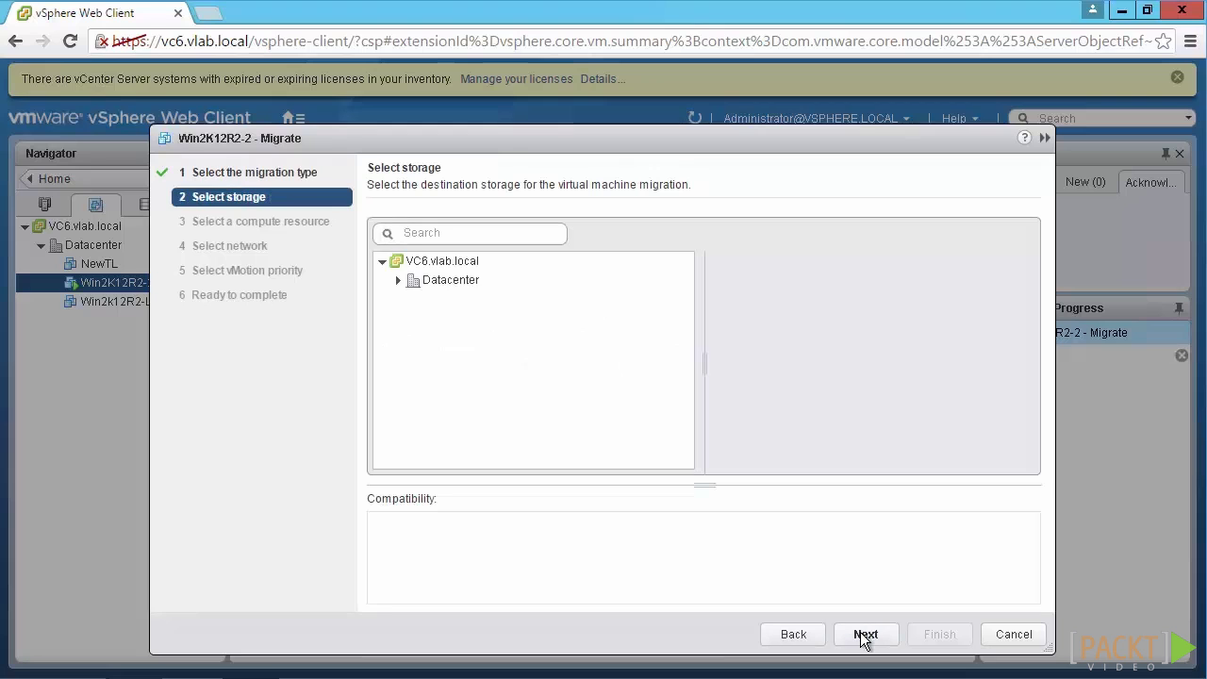
pyautogui.click(398, 281)
pyautogui.click(449, 296)
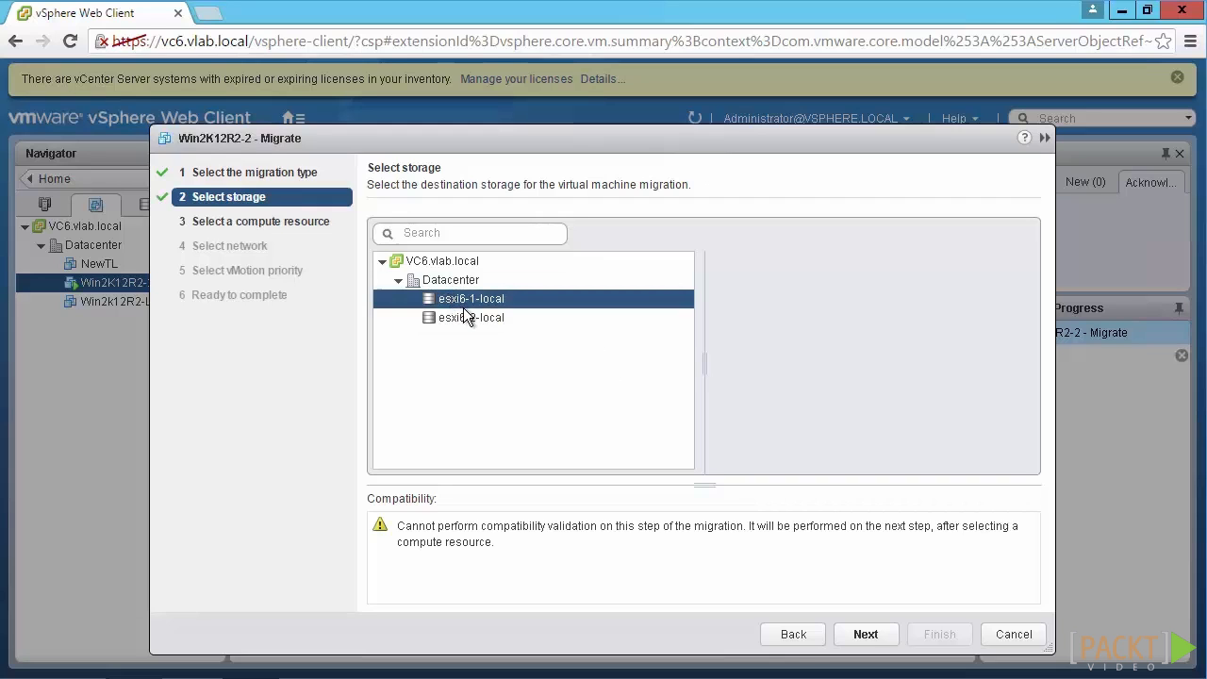
pyautogui.click(465, 312)
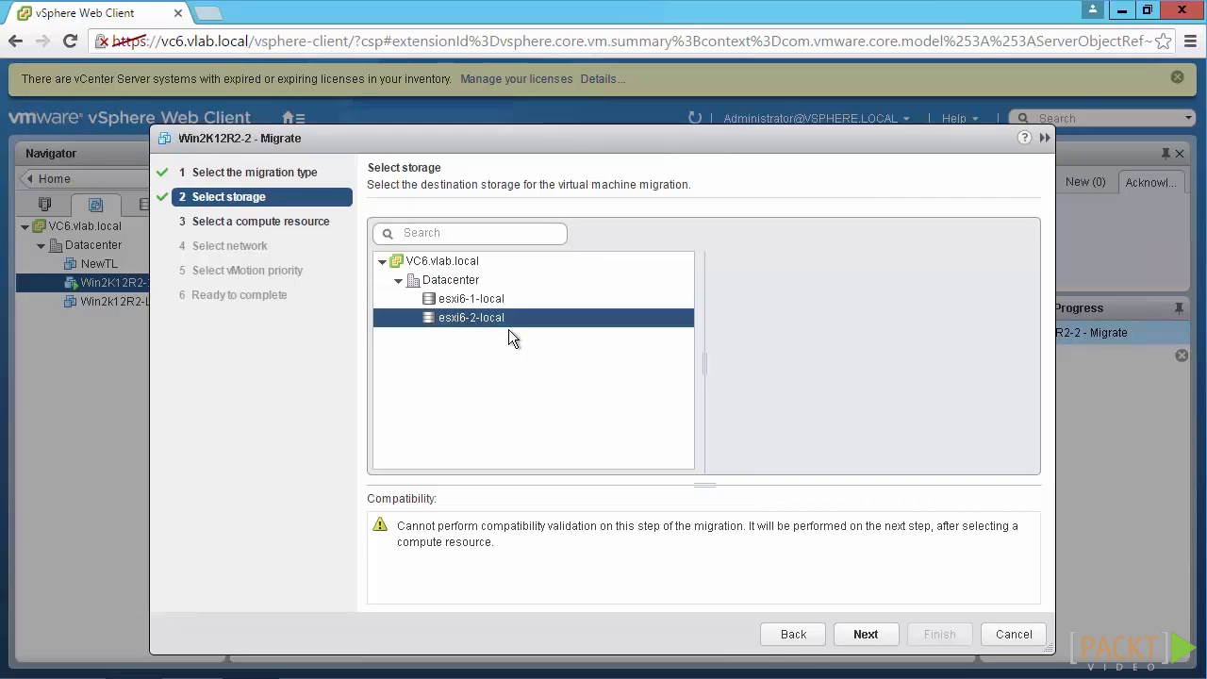
pyautogui.click(858, 638)
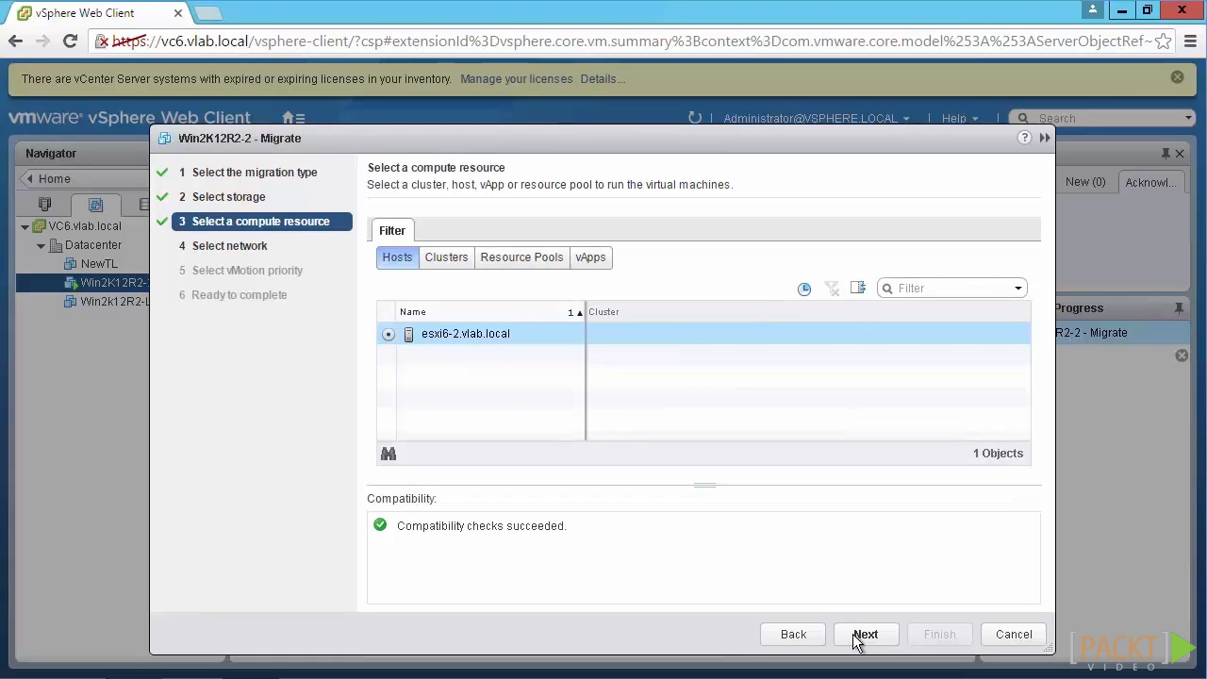
# - Run the migration to host esxi6-2.vlab.local with VM Network as the destination network and high-priority vMotion
pyautogui.click(857, 637)
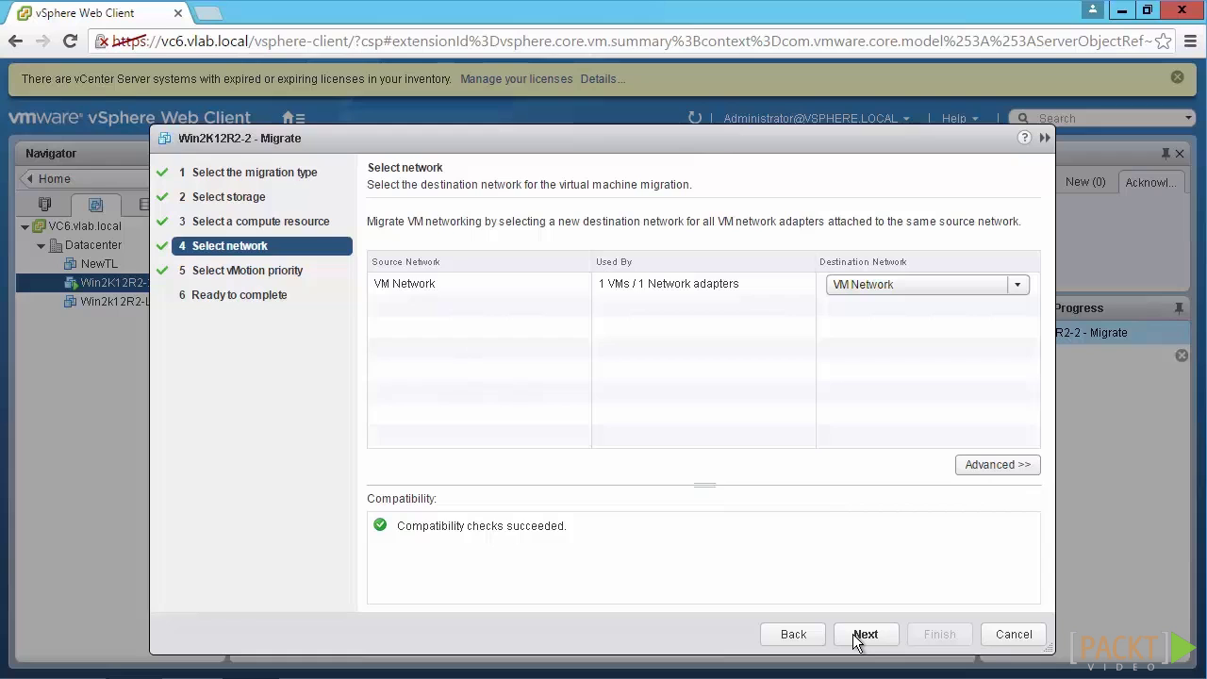
pyautogui.click(857, 641)
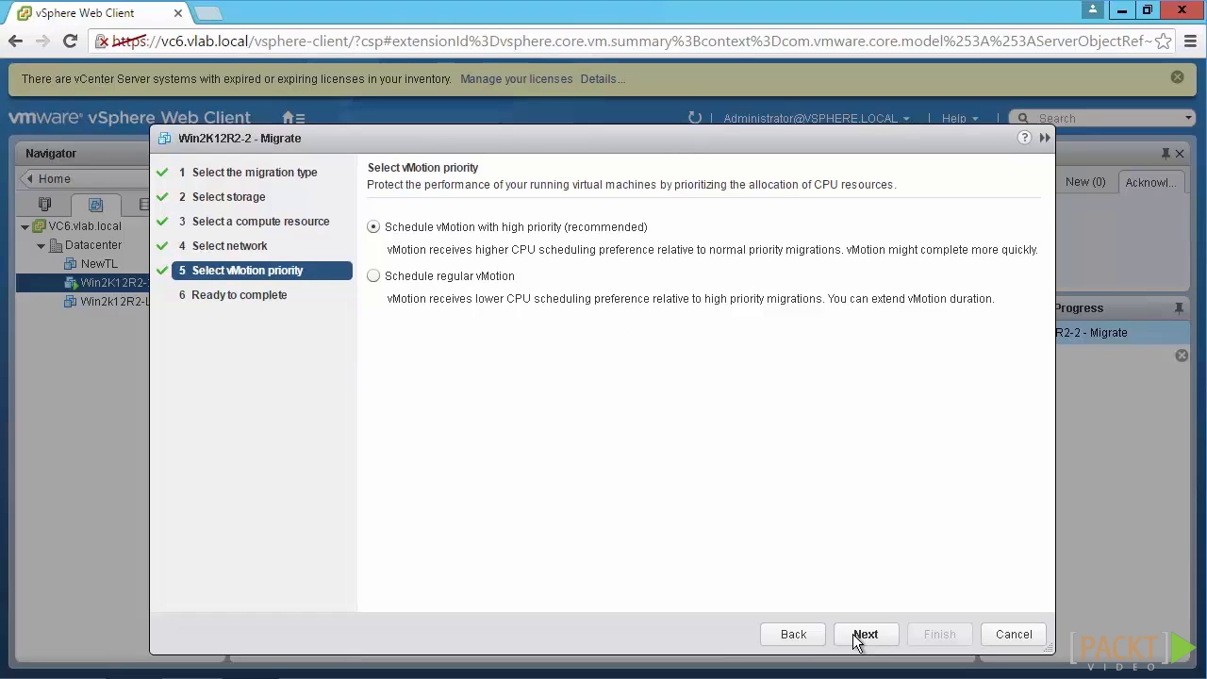
pyautogui.click(853, 635)
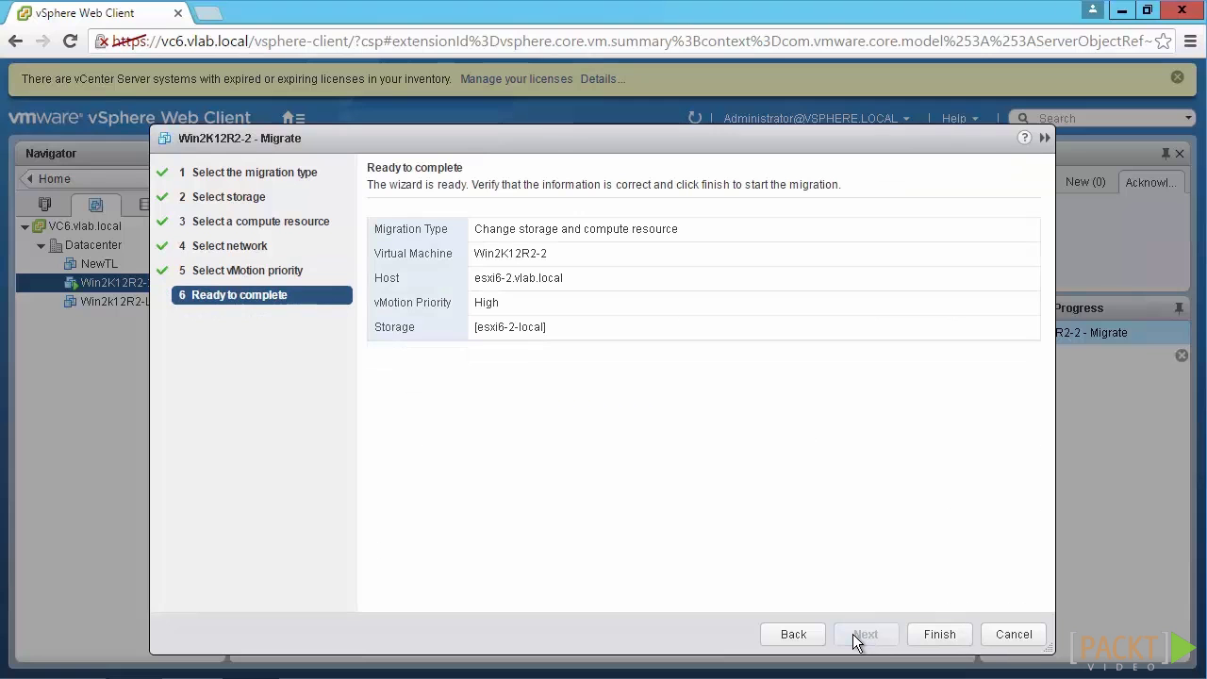
pyautogui.click(943, 635)
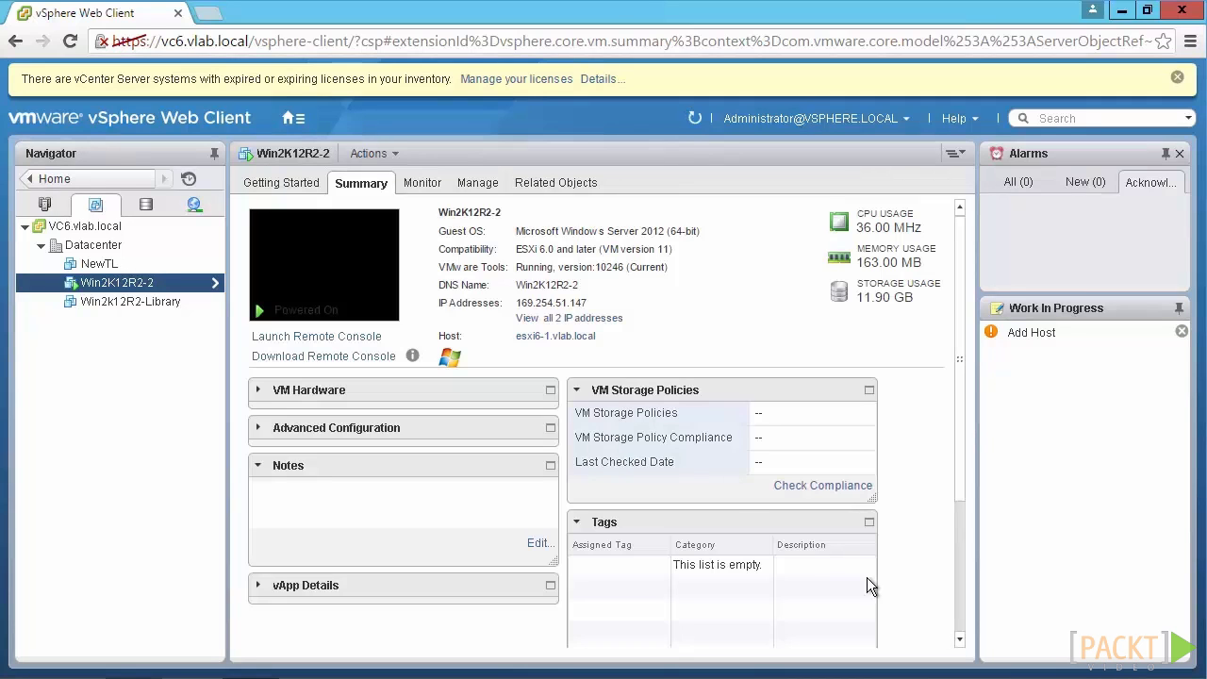
# - Launch the remote console of Win2K12R2-2 in VMware Remote Console, connecting despite the invalid security certificate
pyautogui.click(359, 340)
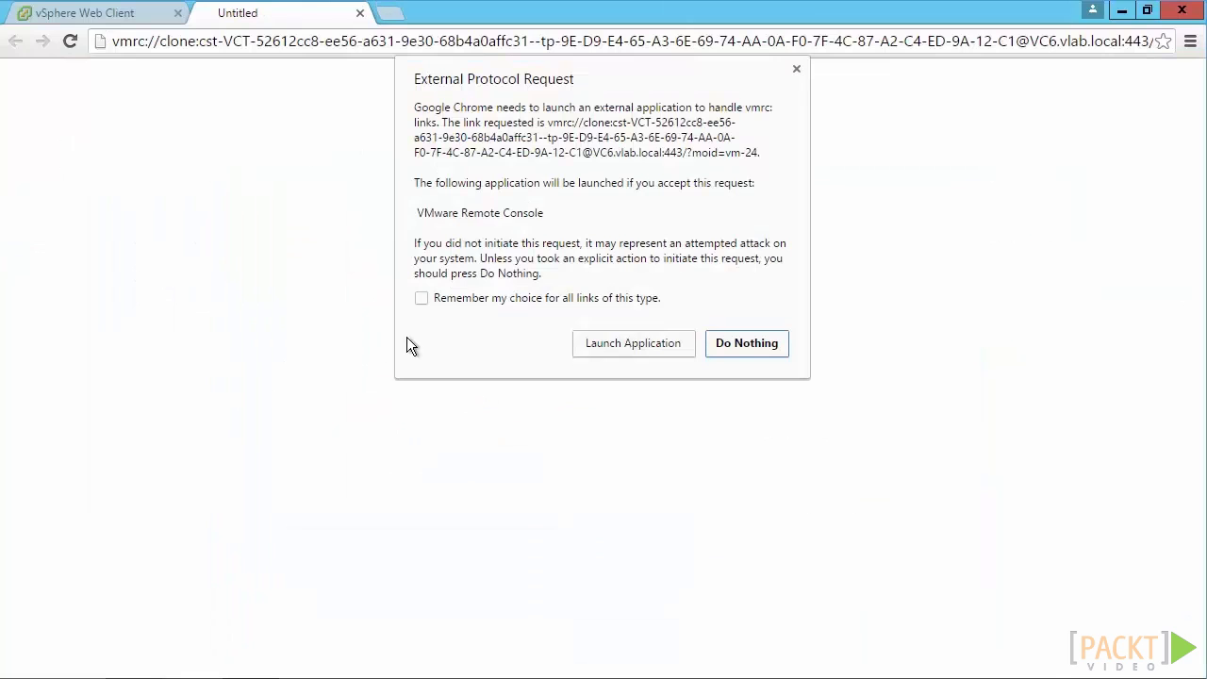
pyautogui.click(629, 342)
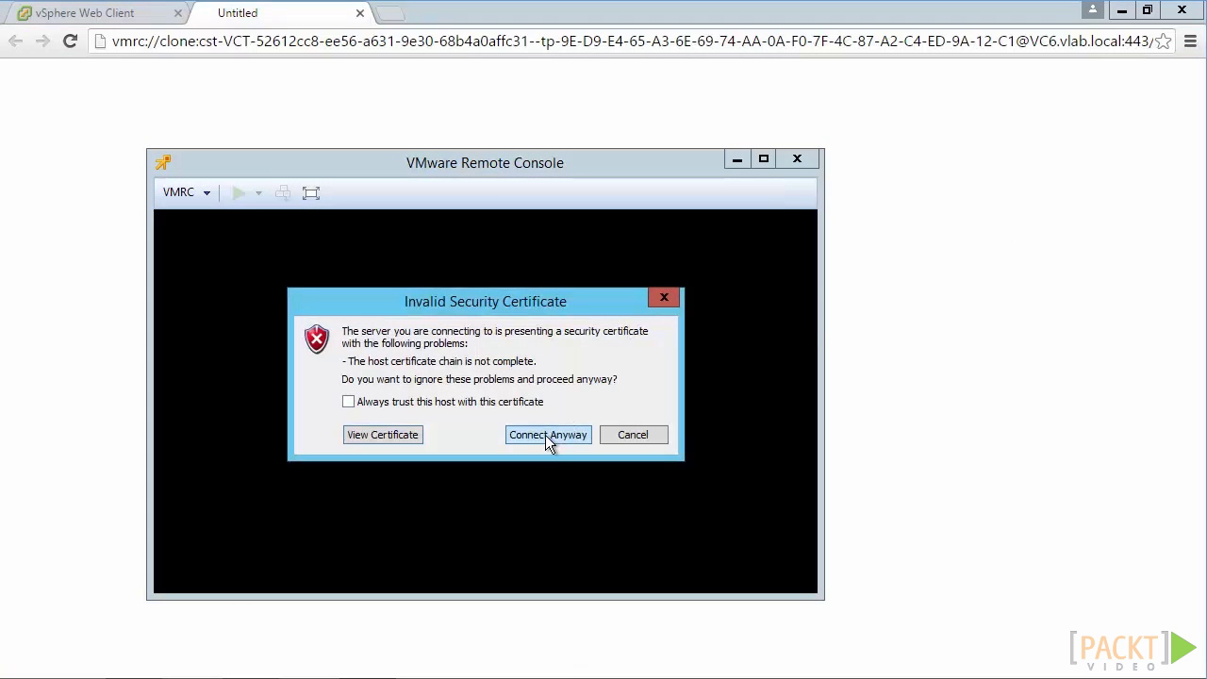
pyautogui.click(545, 435)
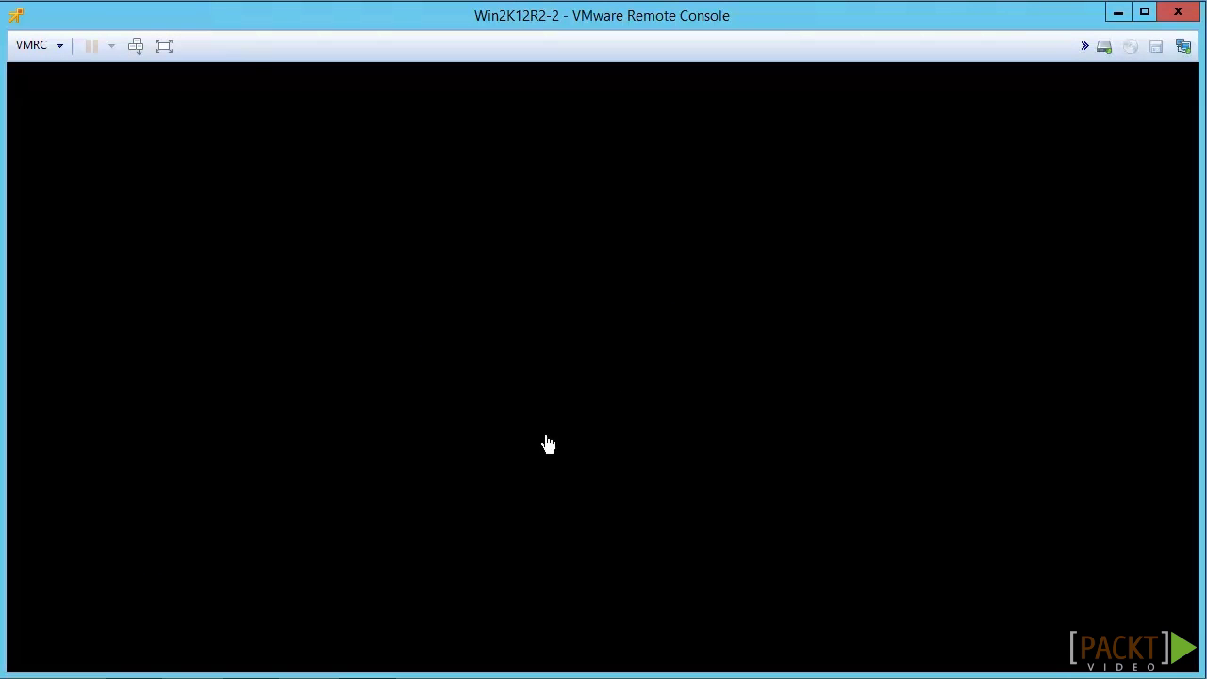
pyautogui.click(545, 435)
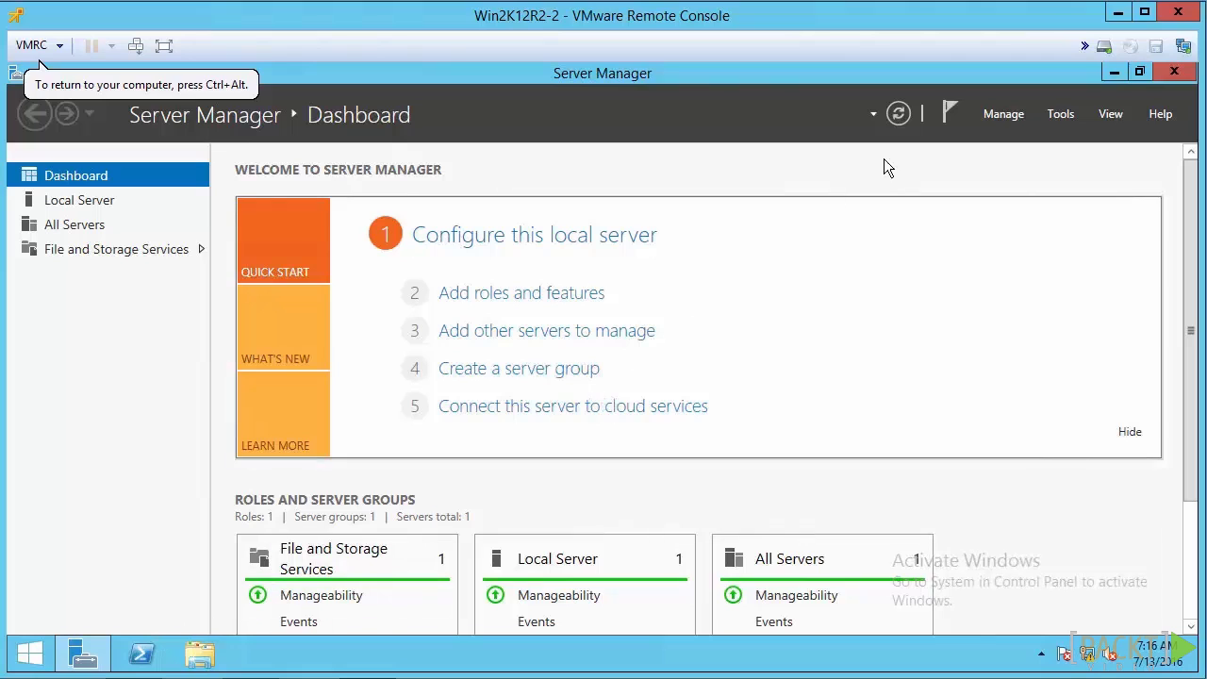
# - Switch back to vSphere Web Client and check the progress of the Win2K12R2-2 relocation in the Task Console
pyautogui.click(1118, 14)
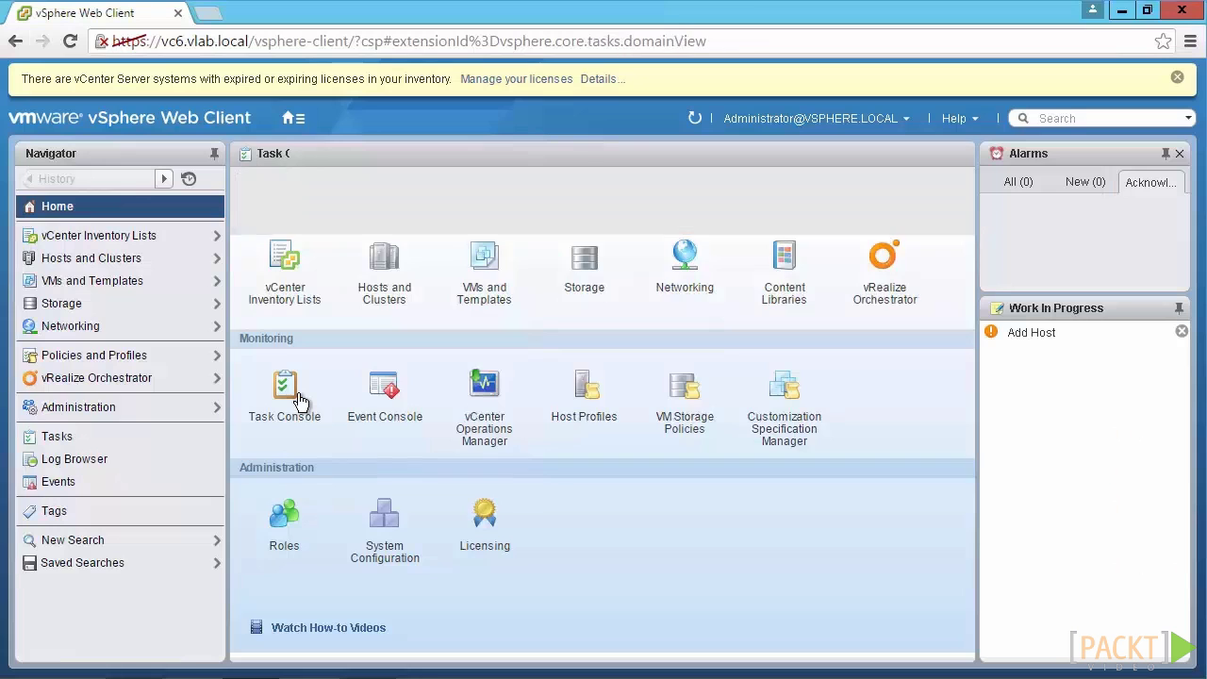
pyautogui.click(285, 391)
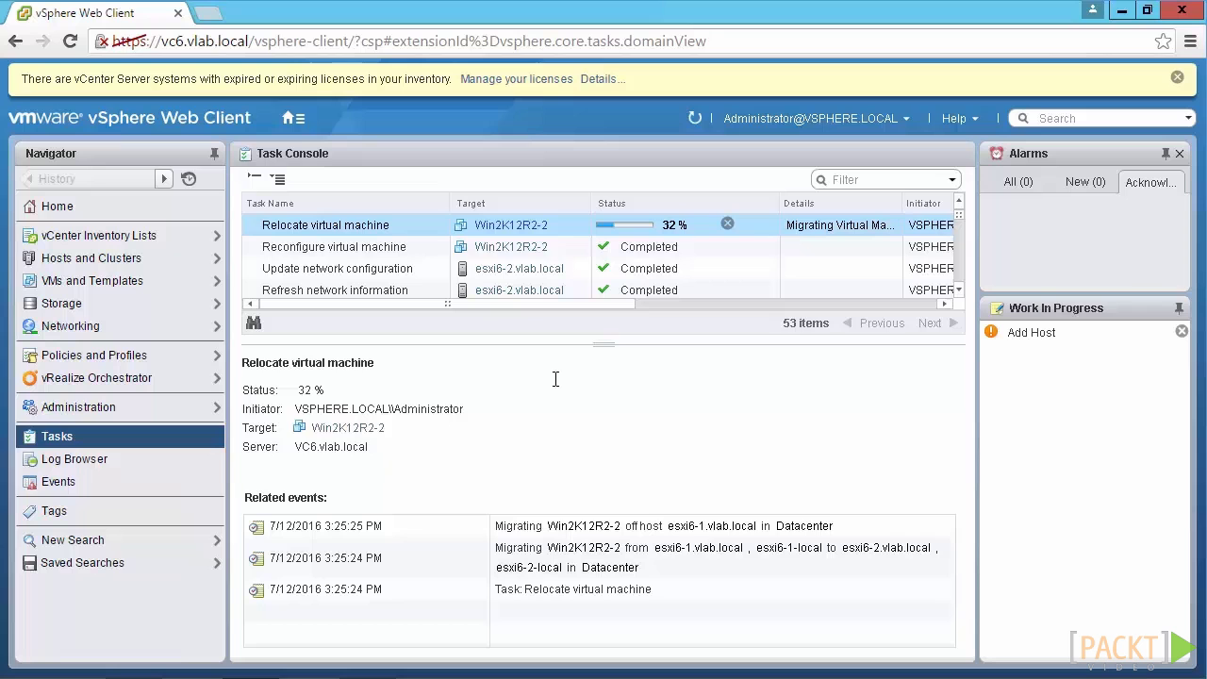
# - Return to the Win2K12R2-2 remote console and close Server Manager in the guest system
pyautogui.hotkey('alt', 'Tab')
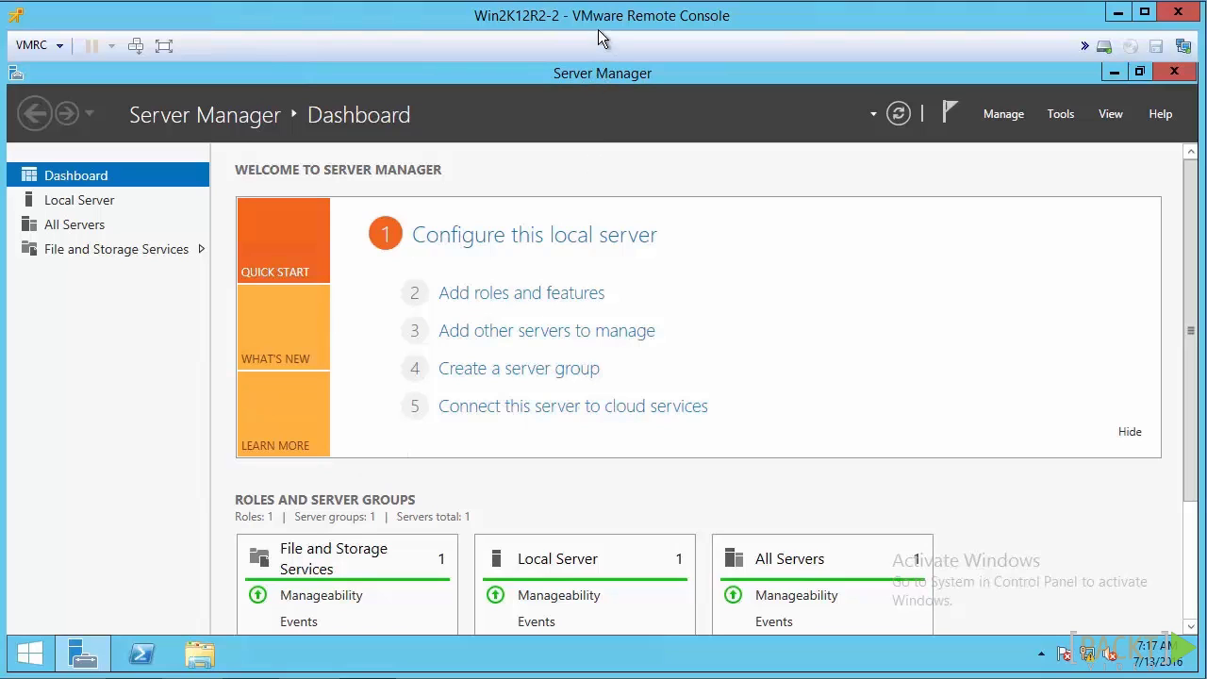
pyautogui.click(1174, 71)
pyautogui.click(1175, 72)
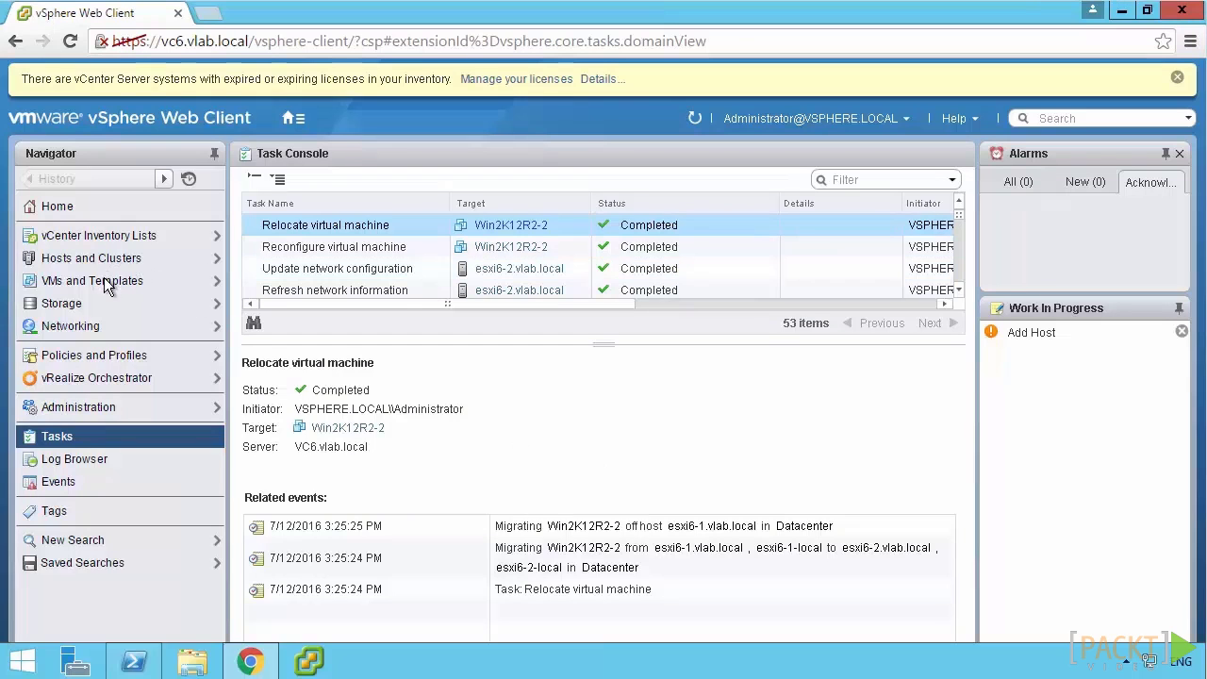
# - Open Win2K12R2-2 in VMs and Templates and launch its remote console again, always trusting the host with this certificate
pyautogui.click(102, 281)
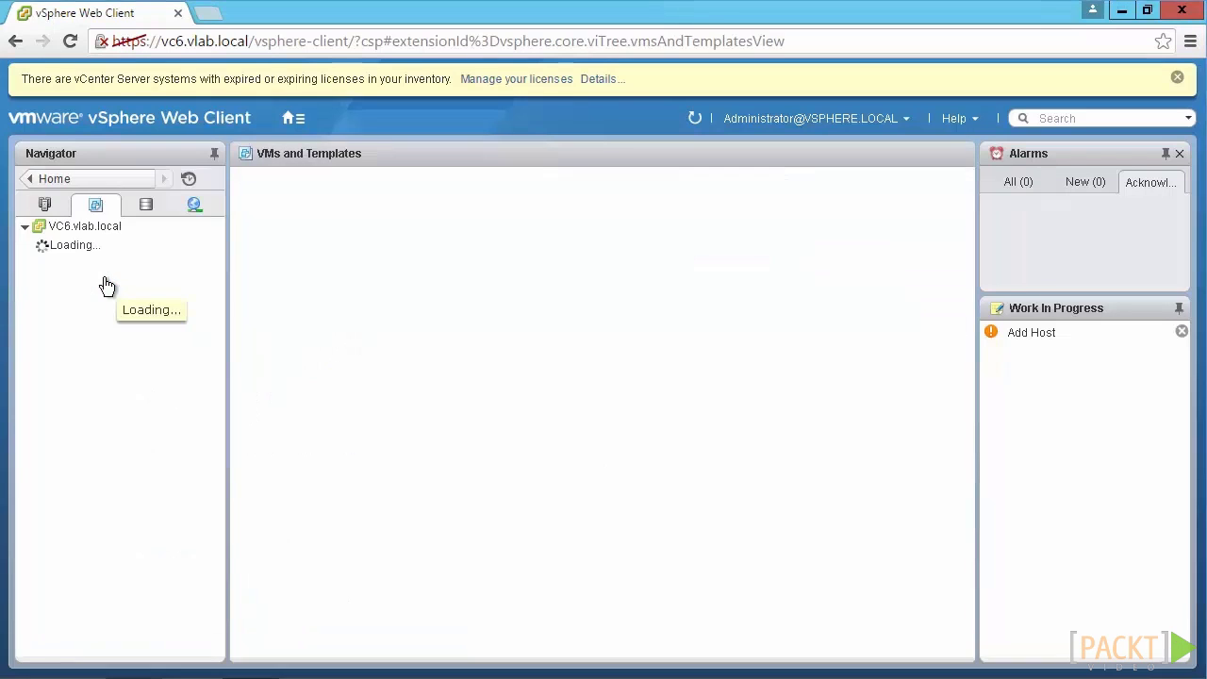
pyautogui.click(107, 282)
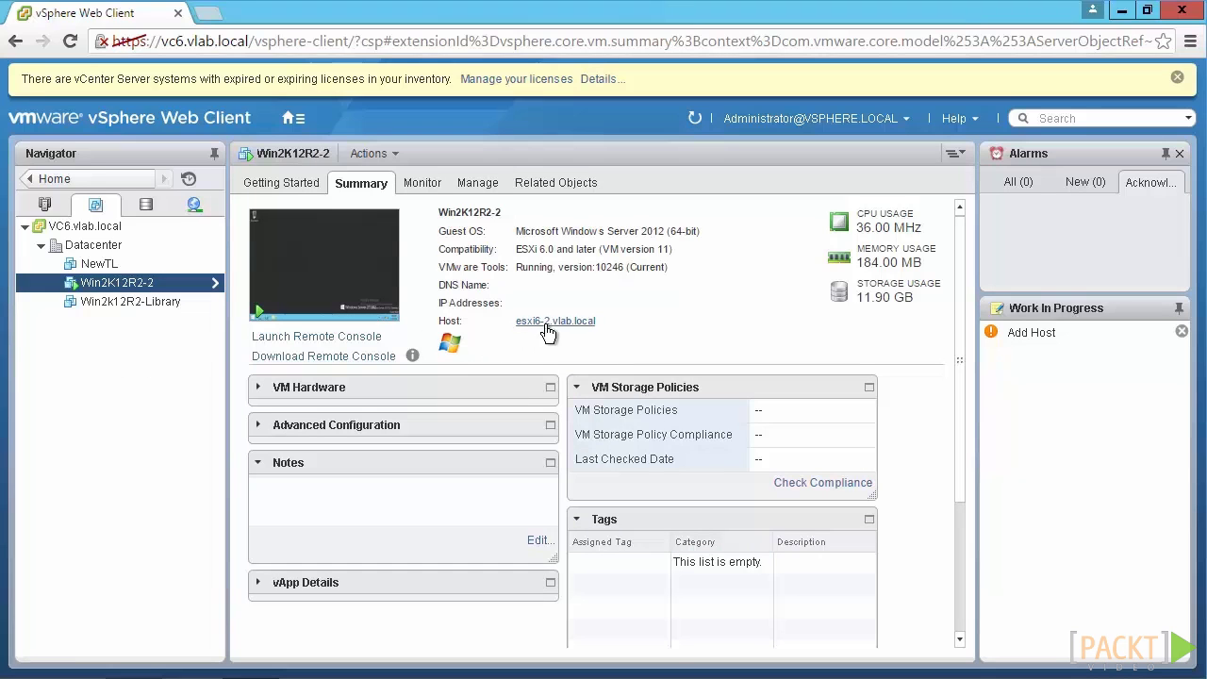
pyautogui.click(297, 338)
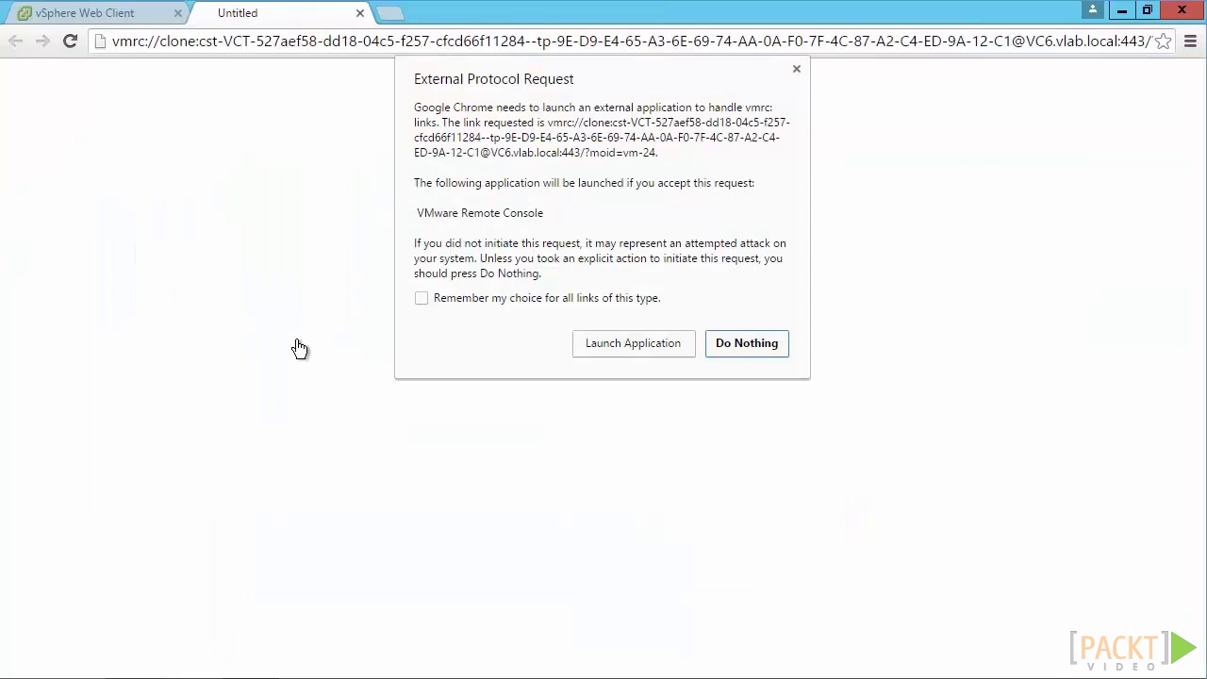
pyautogui.click(631, 344)
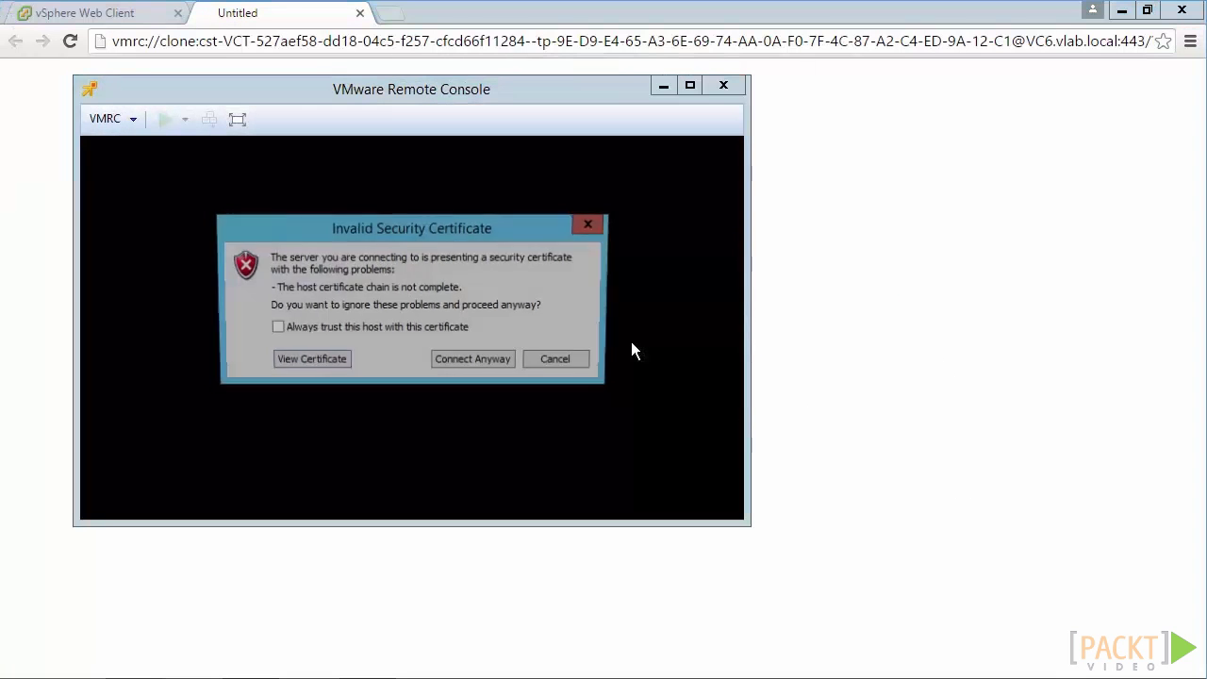
pyautogui.click(423, 328)
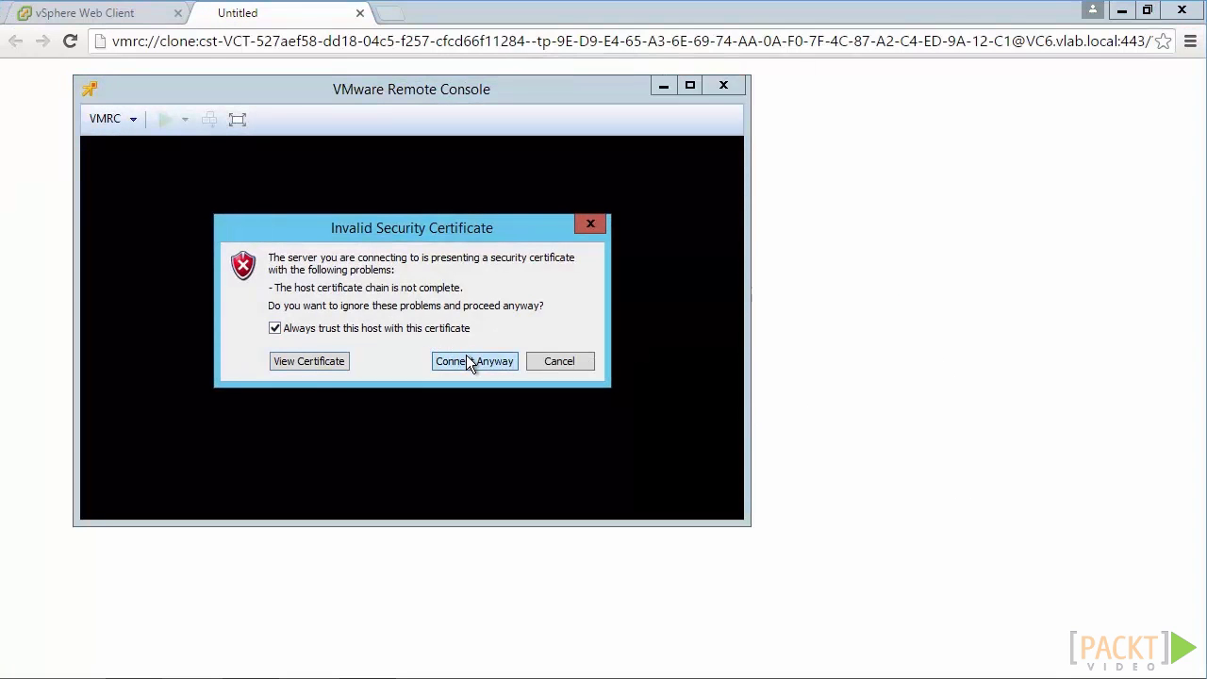
pyautogui.click(469, 363)
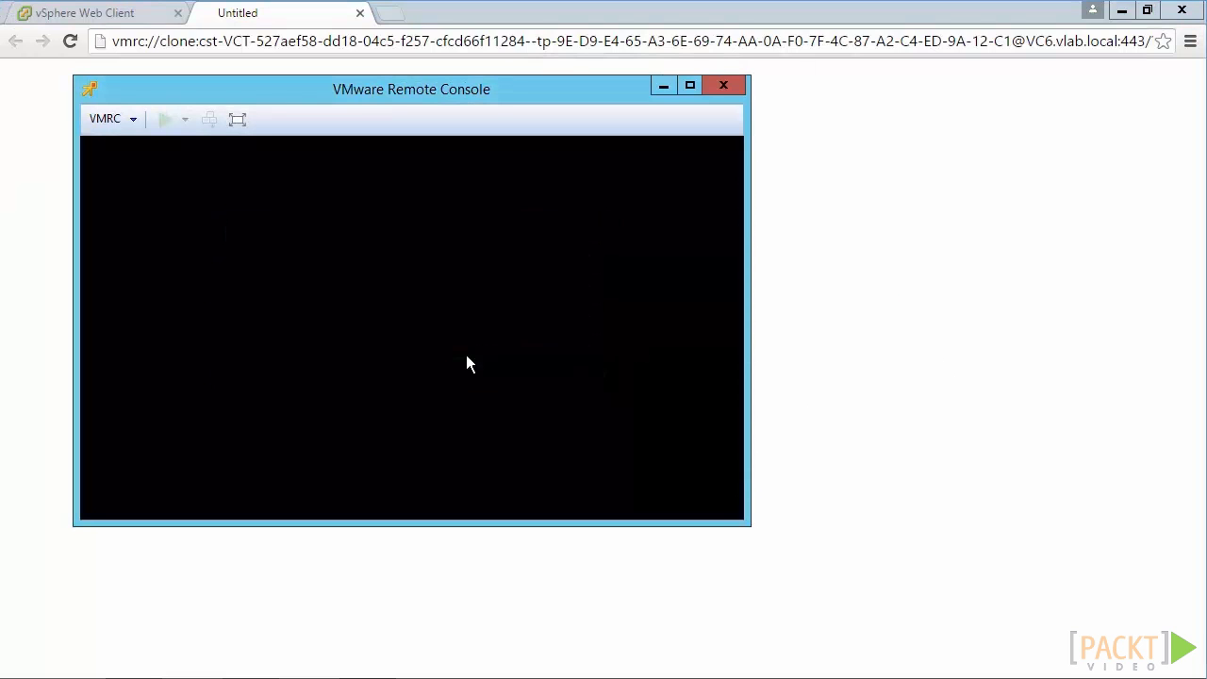